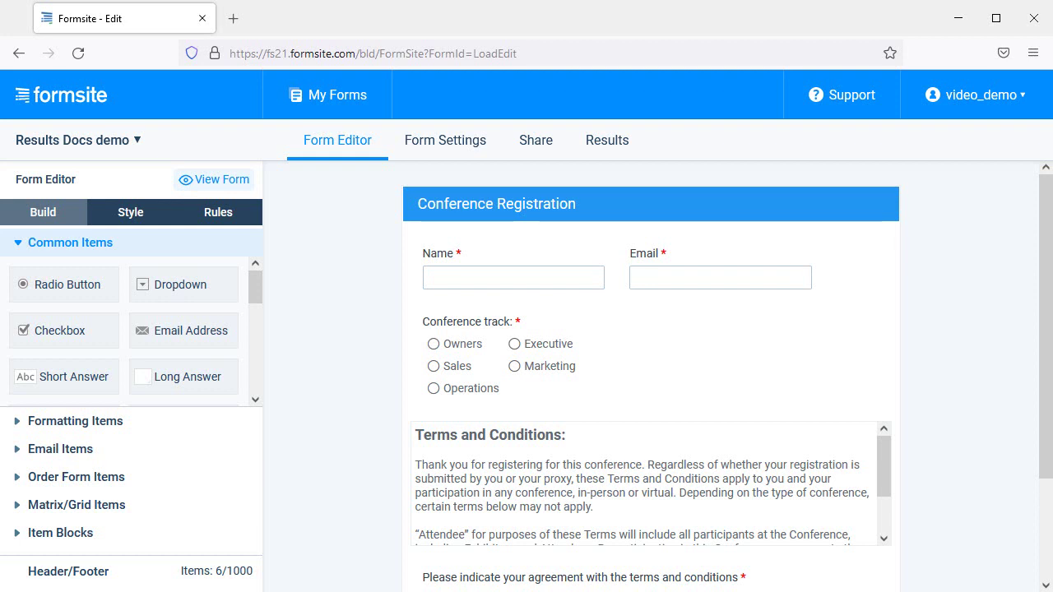
- Generate a DOCX template of the form for a new merged Word Results Doc and open it in Word
left_click(613, 141)
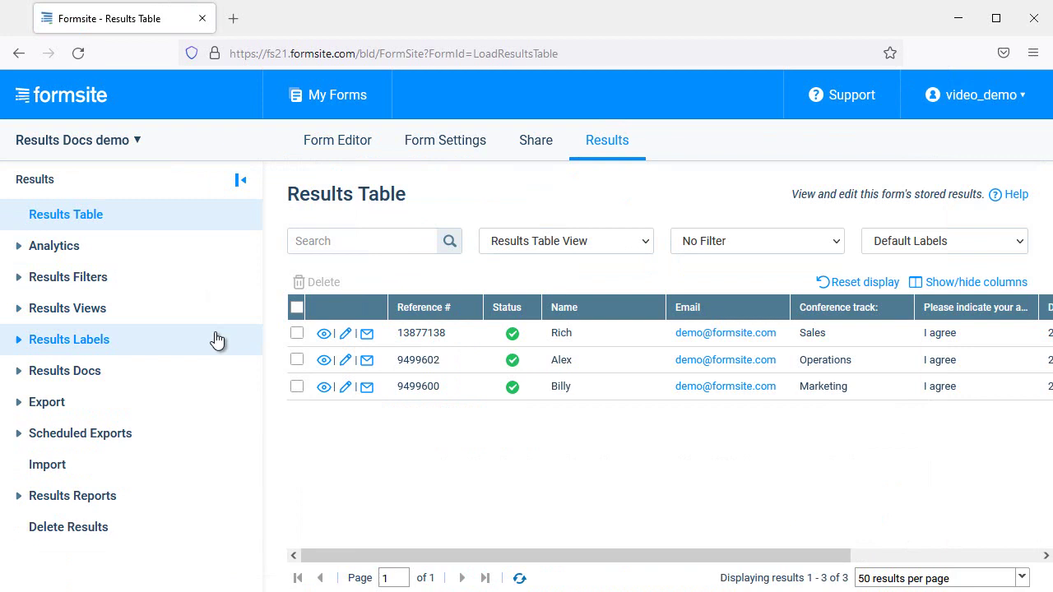
left_click(191, 372)
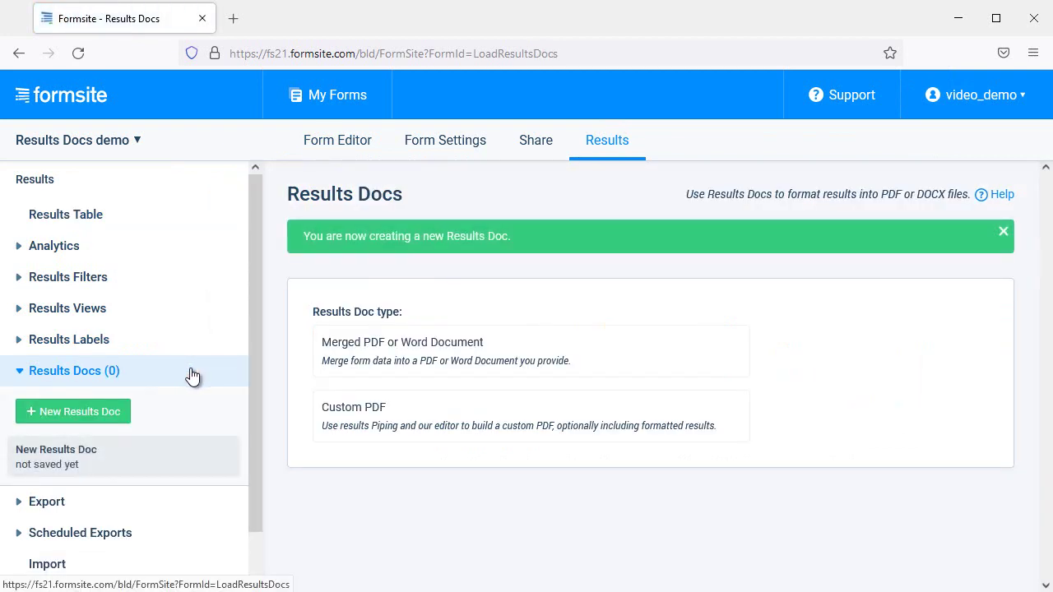
left_click(343, 376)
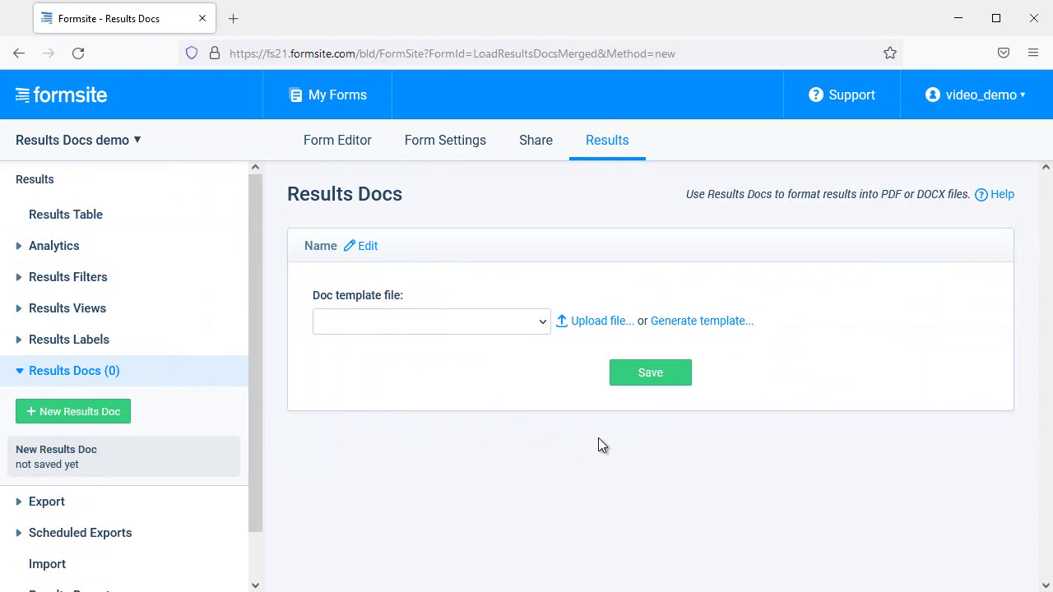
left_click(702, 321)
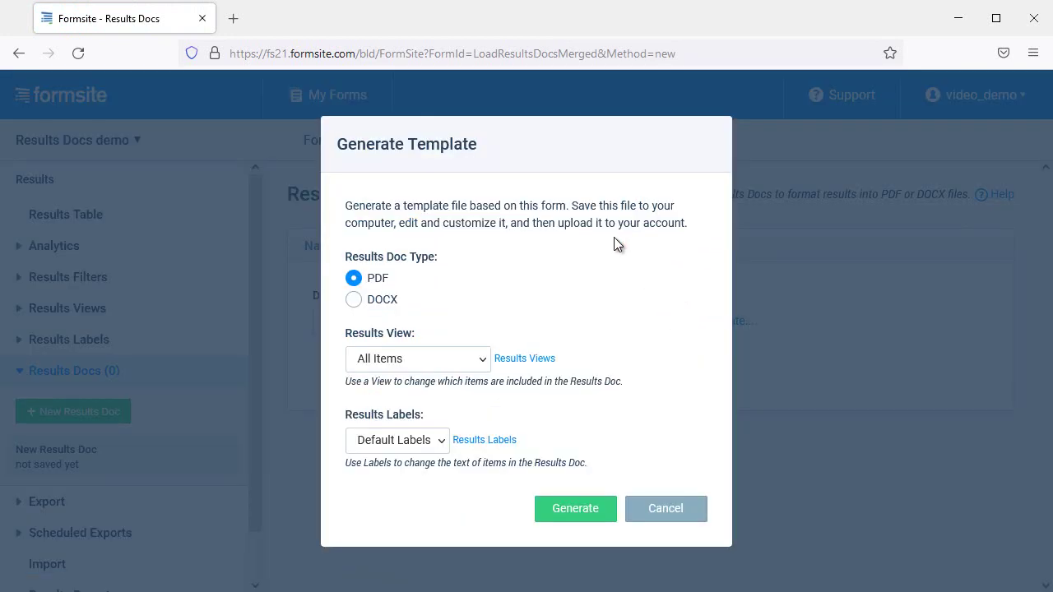
left_click(399, 301)
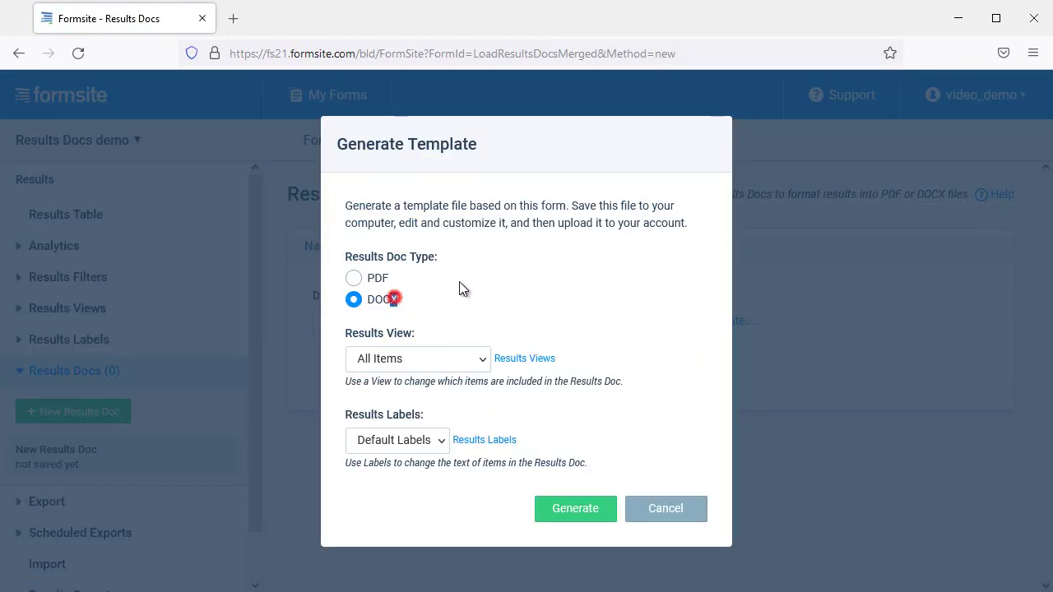
left_click(540, 293)
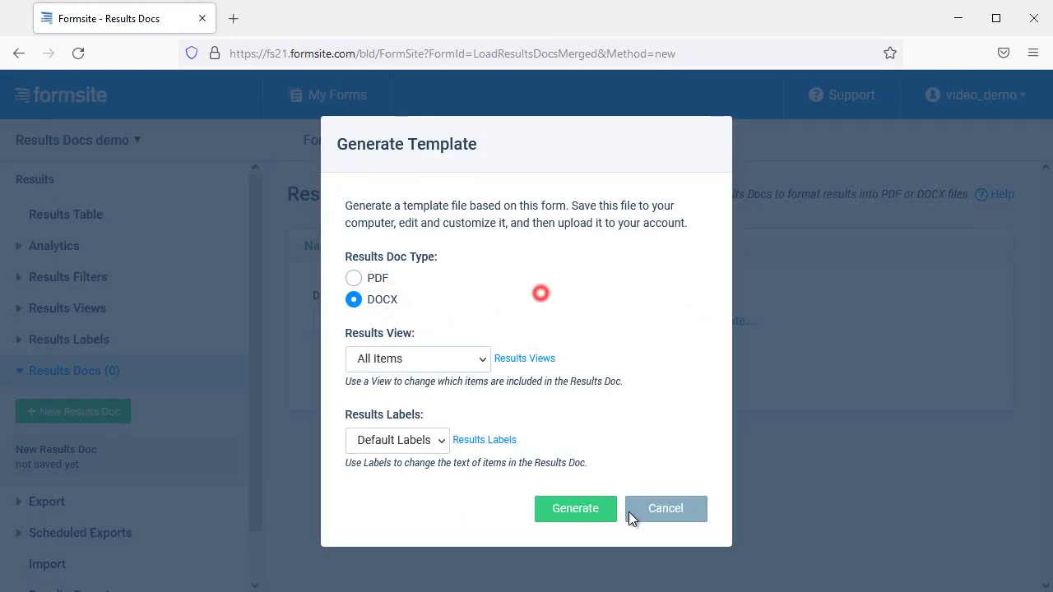
left_click(576, 508)
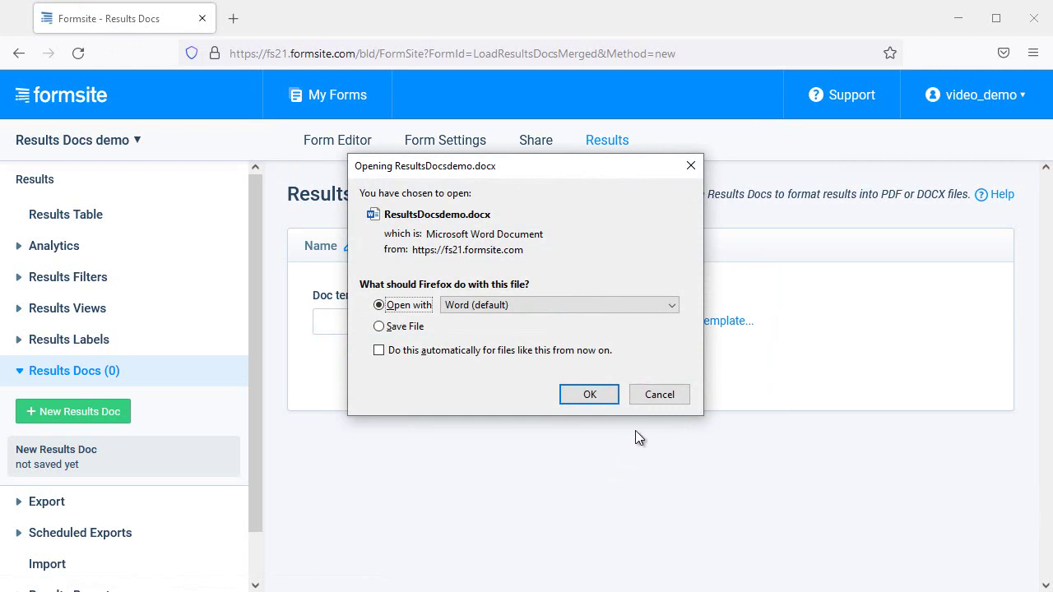
left_click(603, 395)
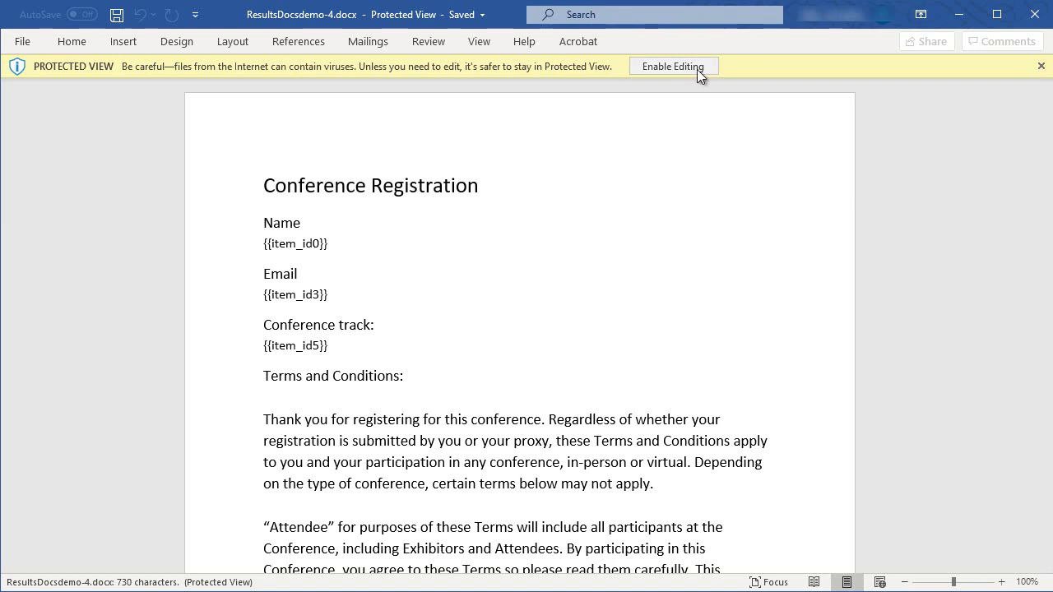
- Enable editing and make the Conference Registration title bold at 26 pt
left_click(696, 69)
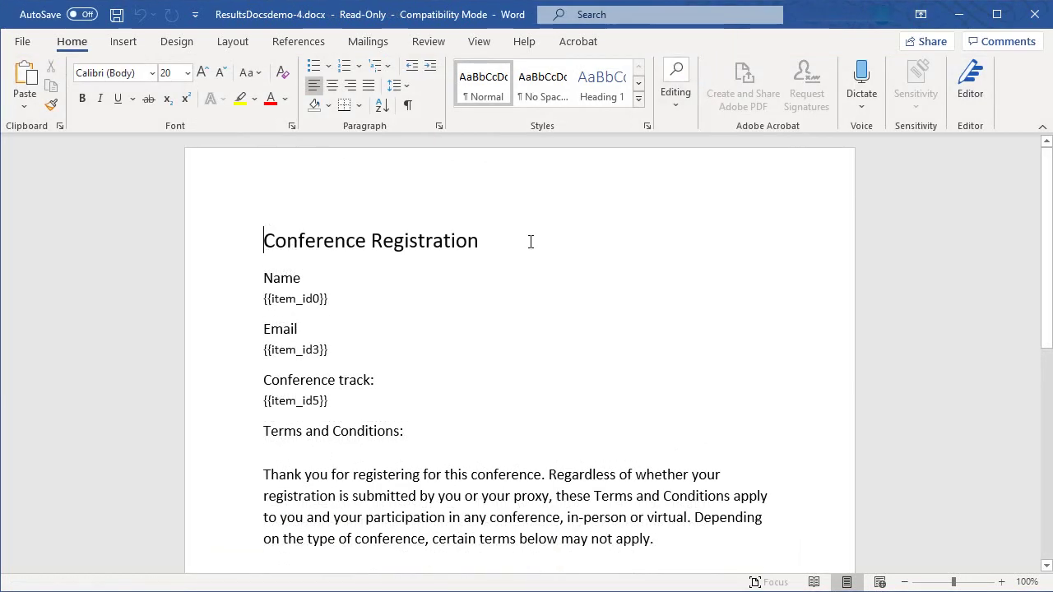
left_click_drag(500, 243, 173, 266)
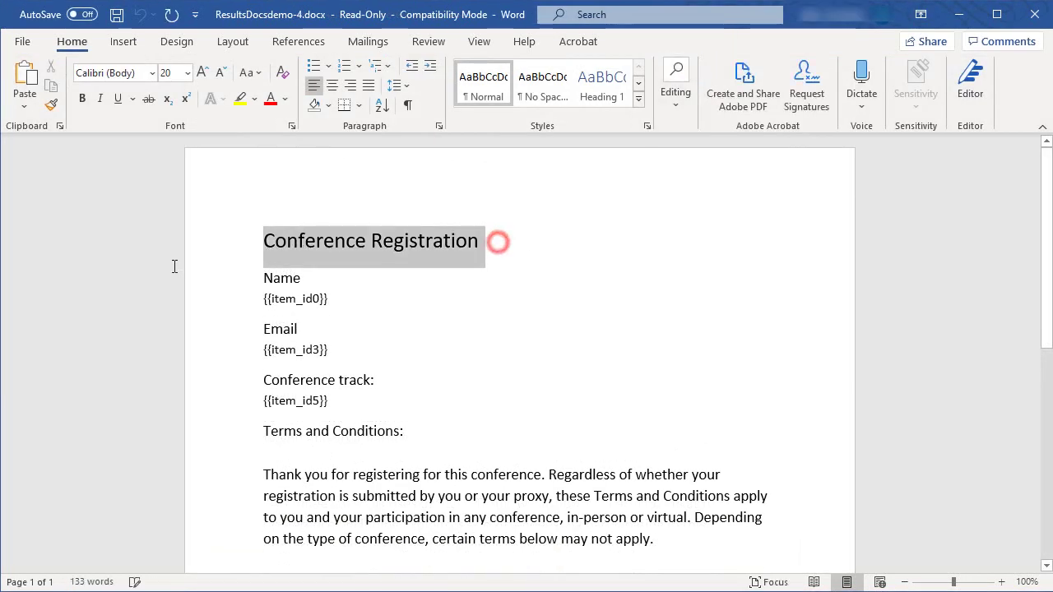
left_click(81, 99)
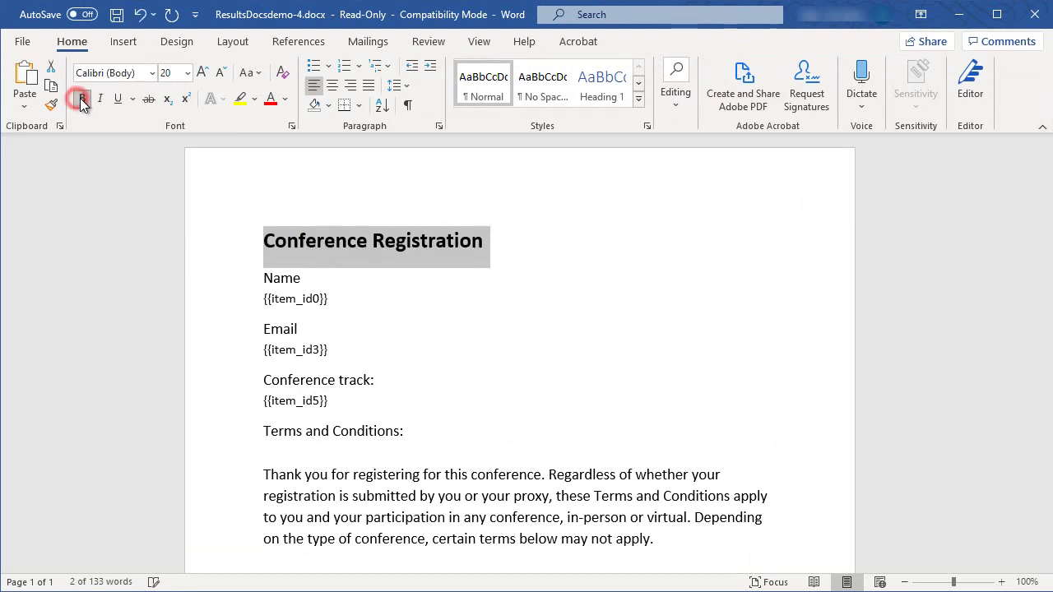
left_click(187, 73)
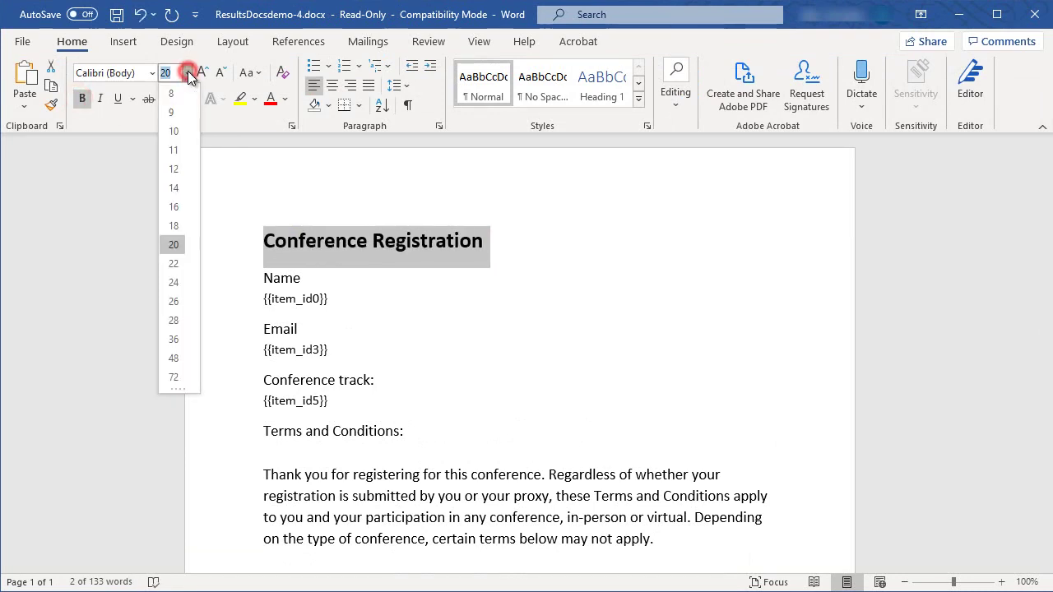
left_click(173, 301)
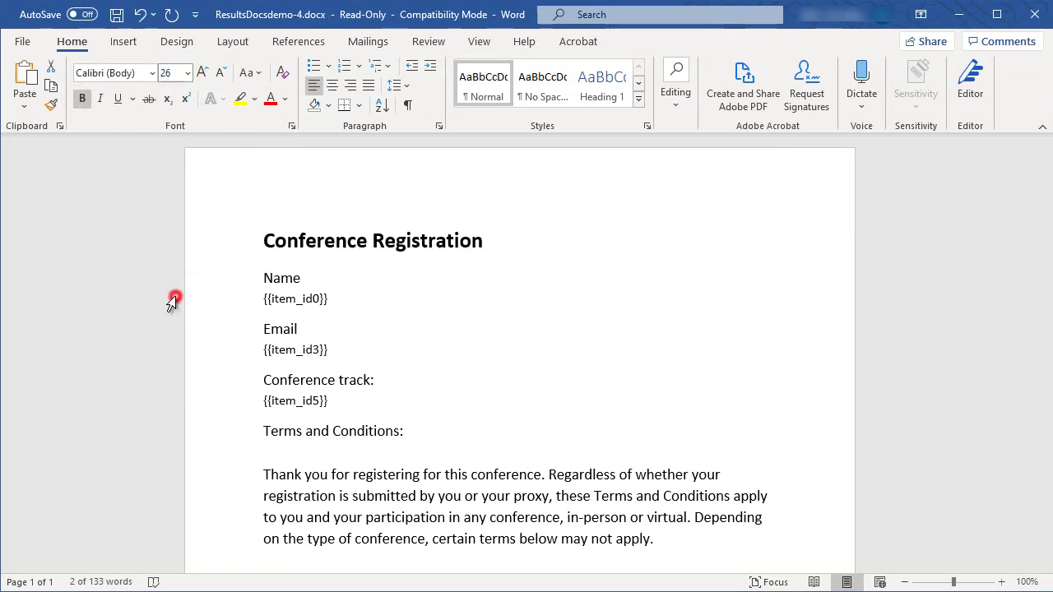
left_click(410, 307)
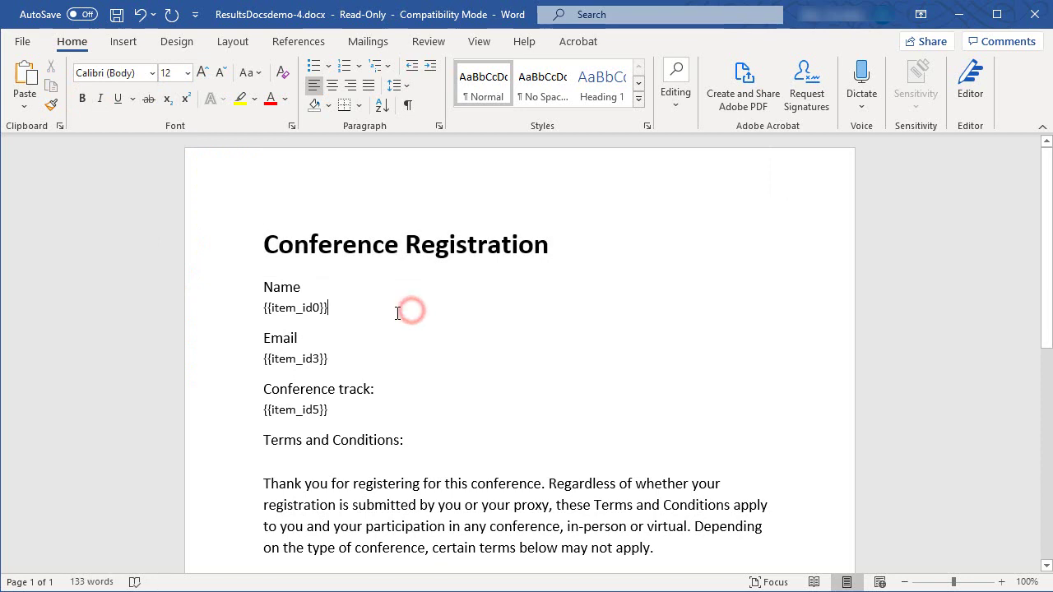
- Add a 'Dear {{item_id0}},' greeting line and a blank line above the title
double_click(340, 306)
key("ctrl+c")
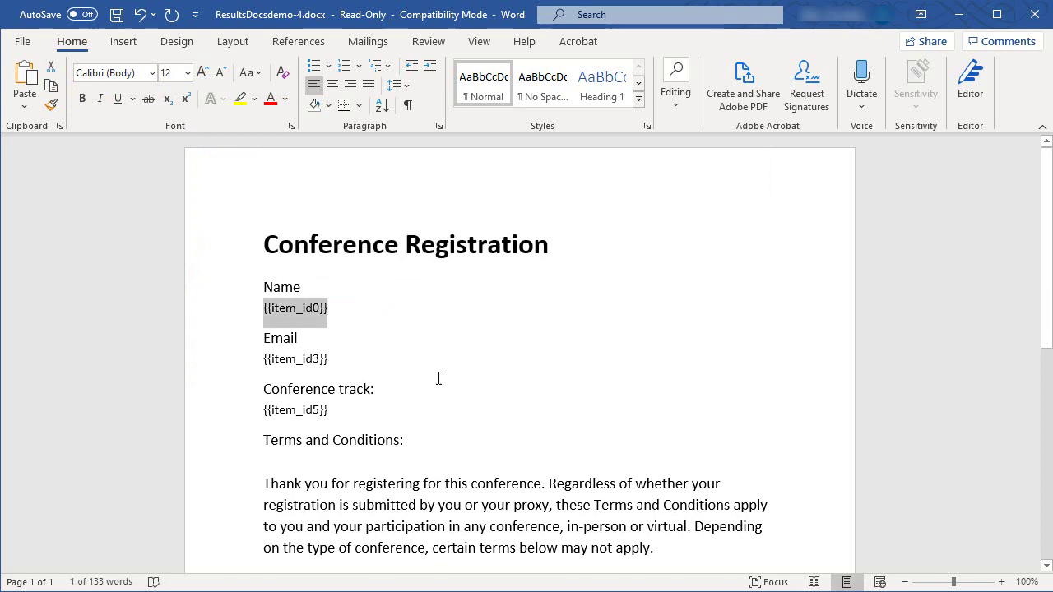
left_click(263, 483)
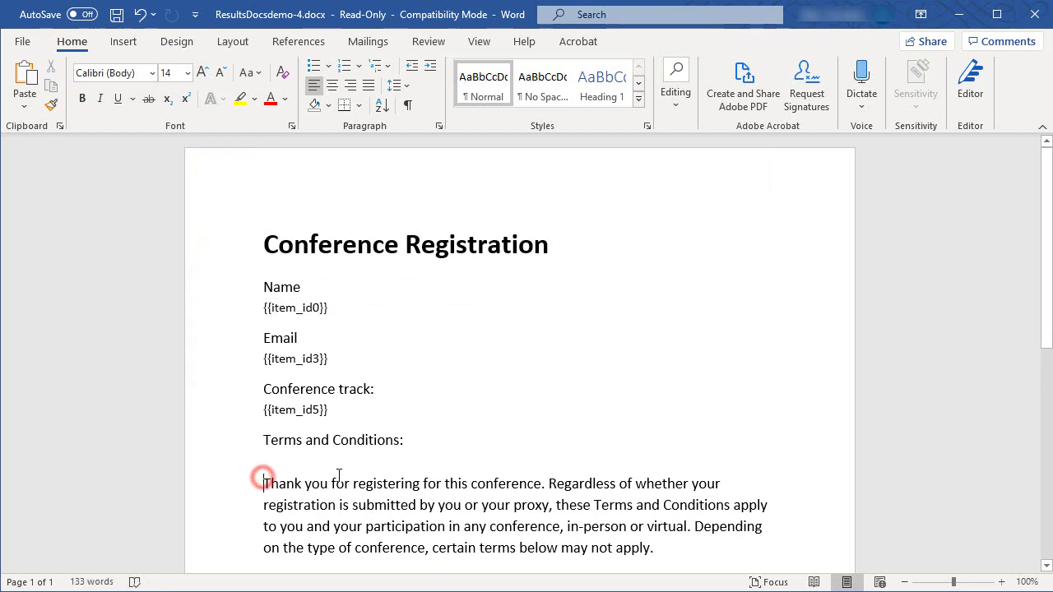
key("Return")
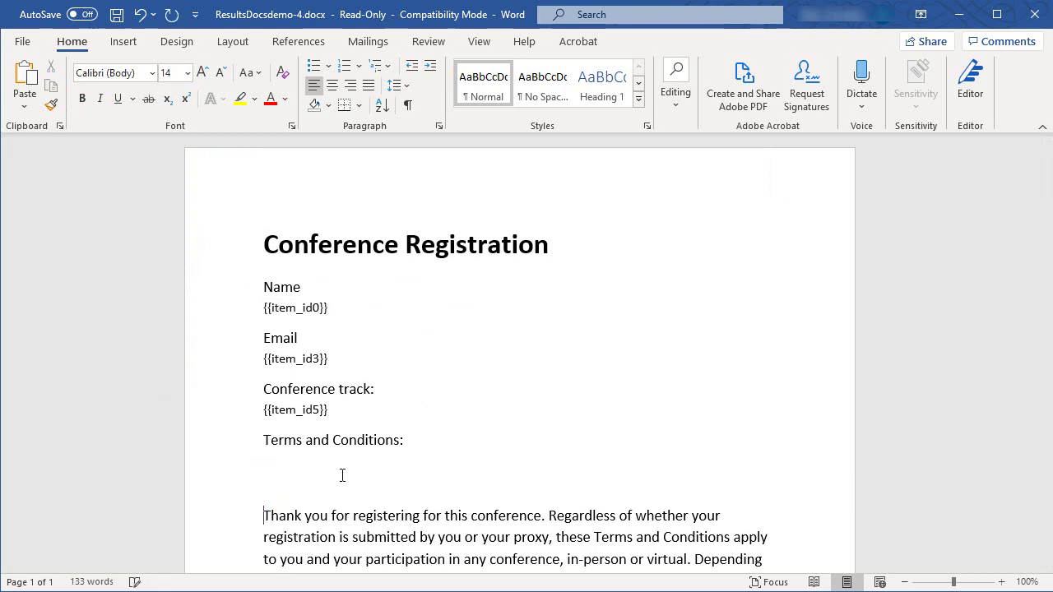
type("Dear")
key("ctrl+v")
type(",")
left_click(291, 213)
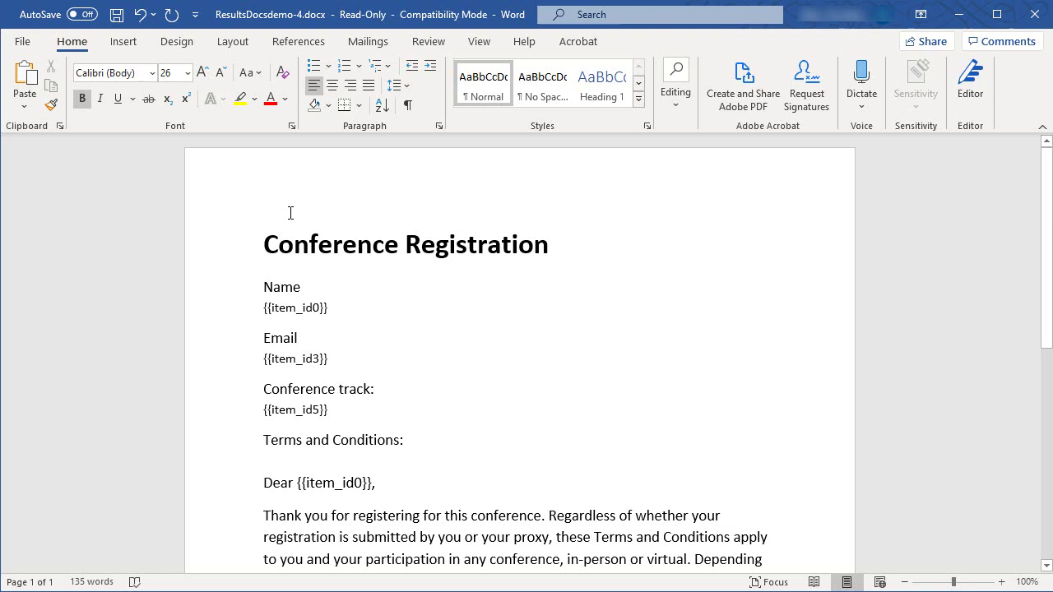
key("Return")
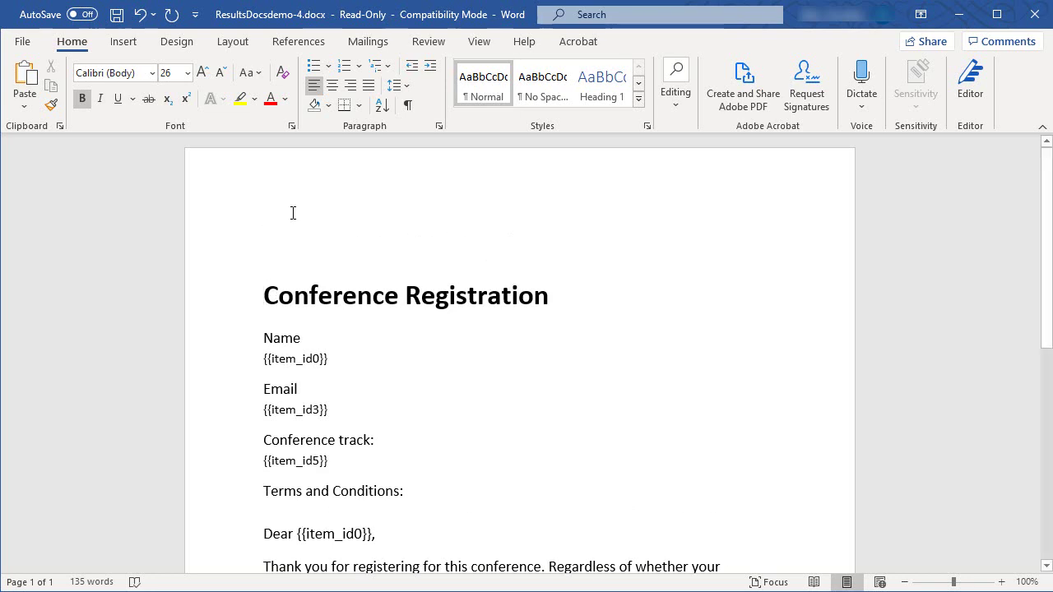
- Insert the formsite_logo.jpg picture above the title
left_click(128, 46)
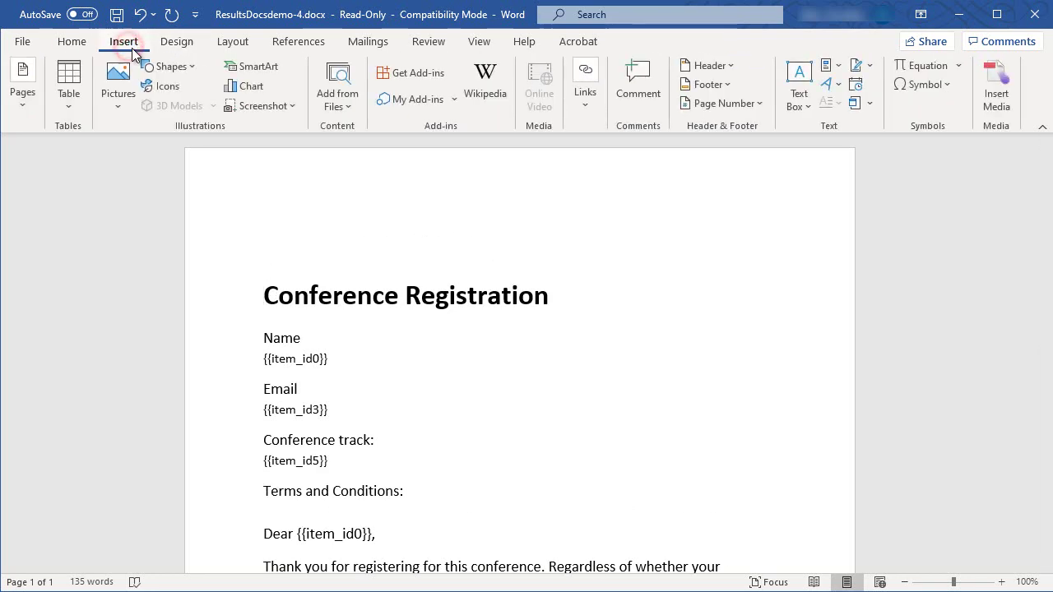
left_click(117, 82)
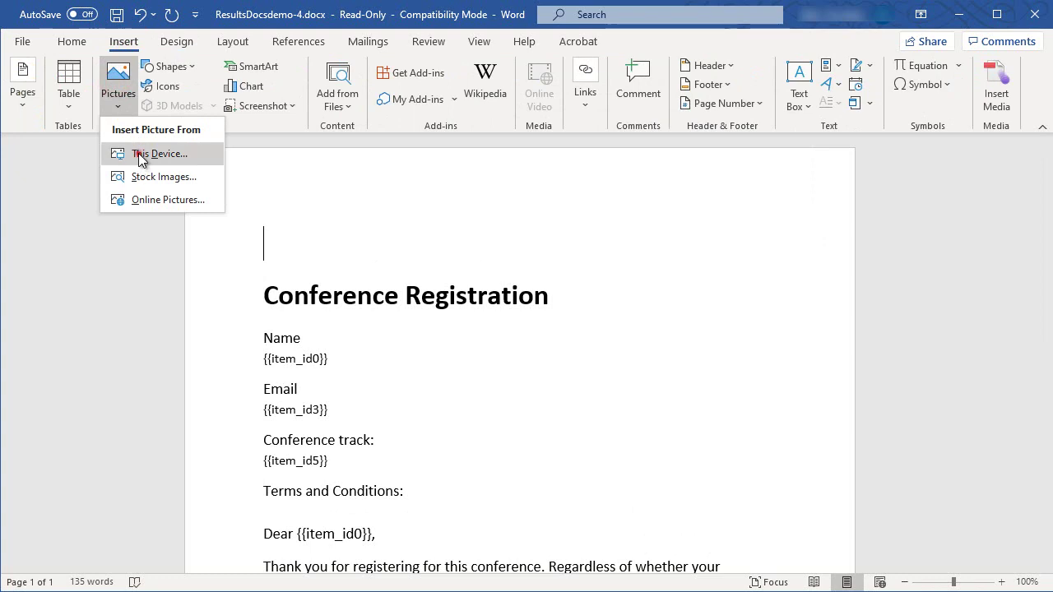
left_click(138, 153)
left_click(274, 161)
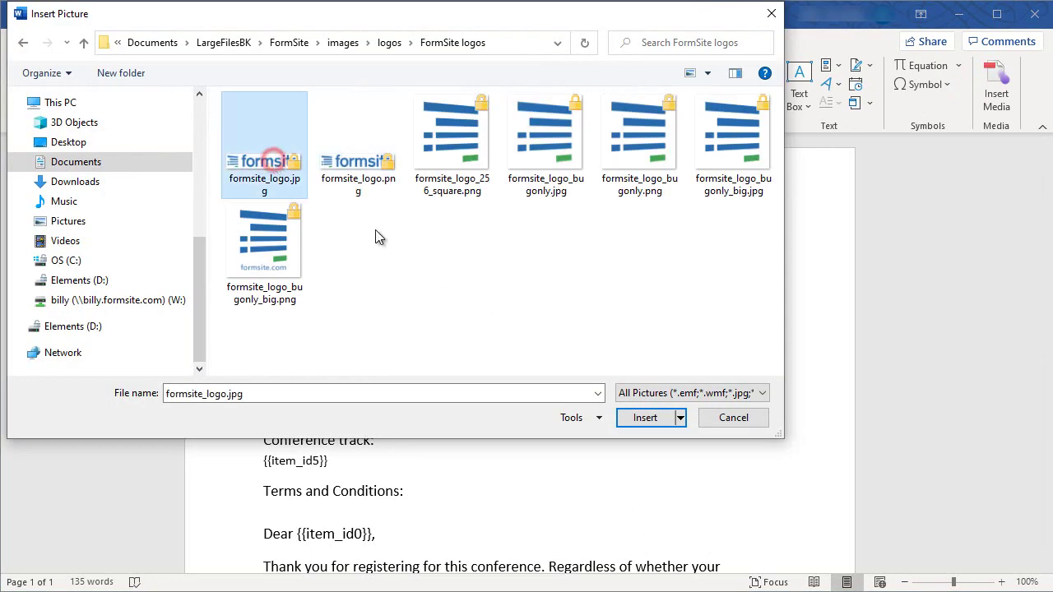
left_click(640, 417)
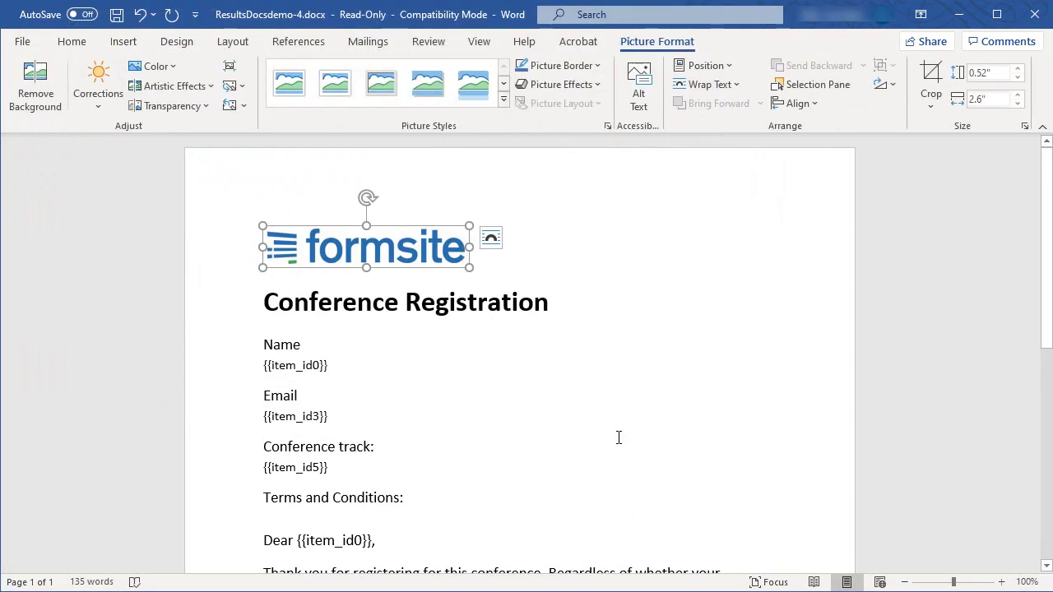
left_click(618, 438)
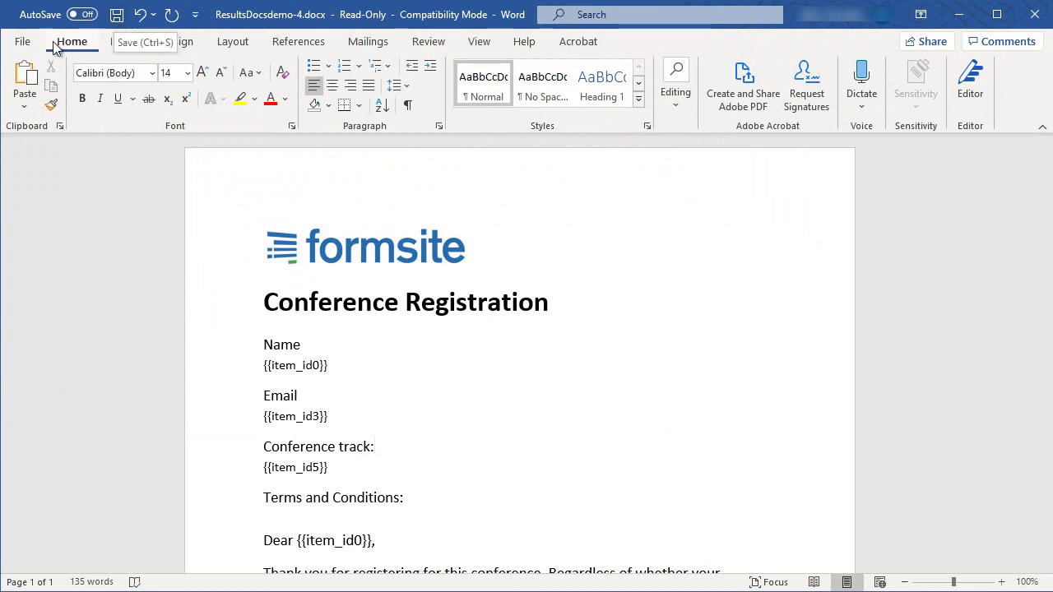
- Save the template as ResultsDocsdemo.docx in Downloads
left_click(22, 41)
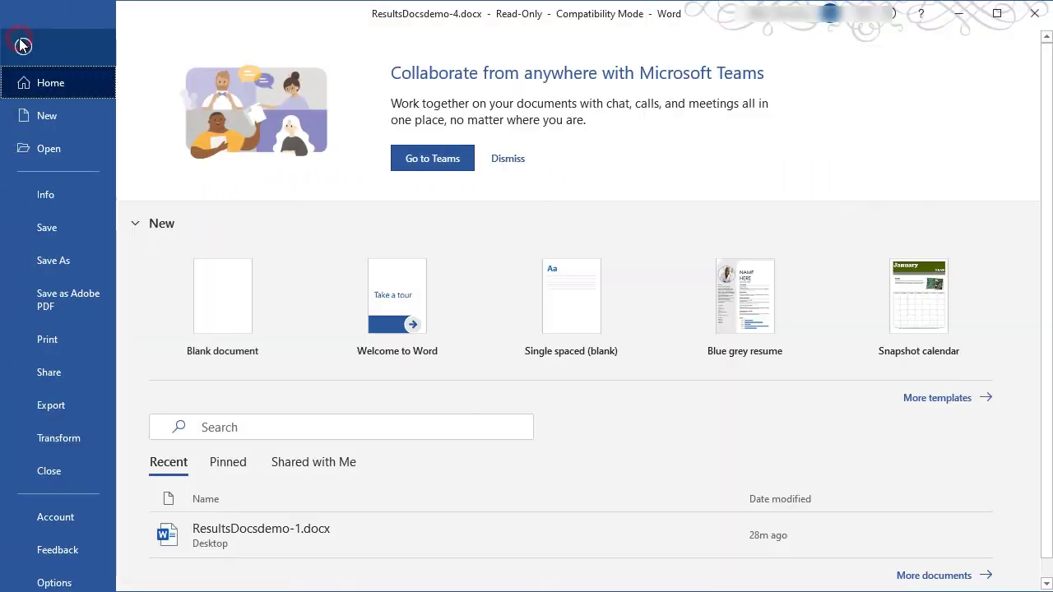
left_click(72, 258)
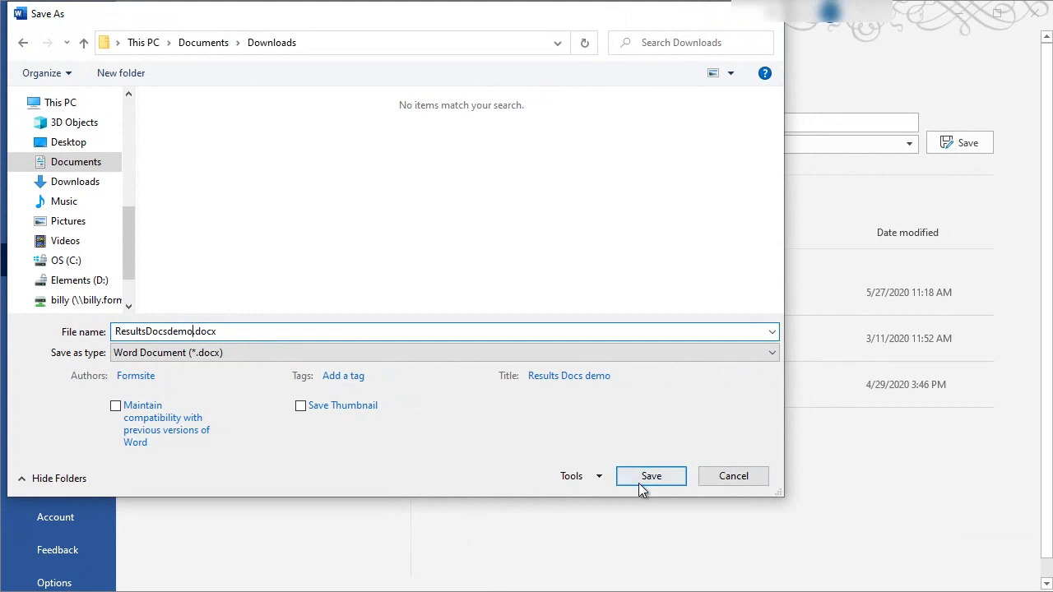
left_click(652, 477)
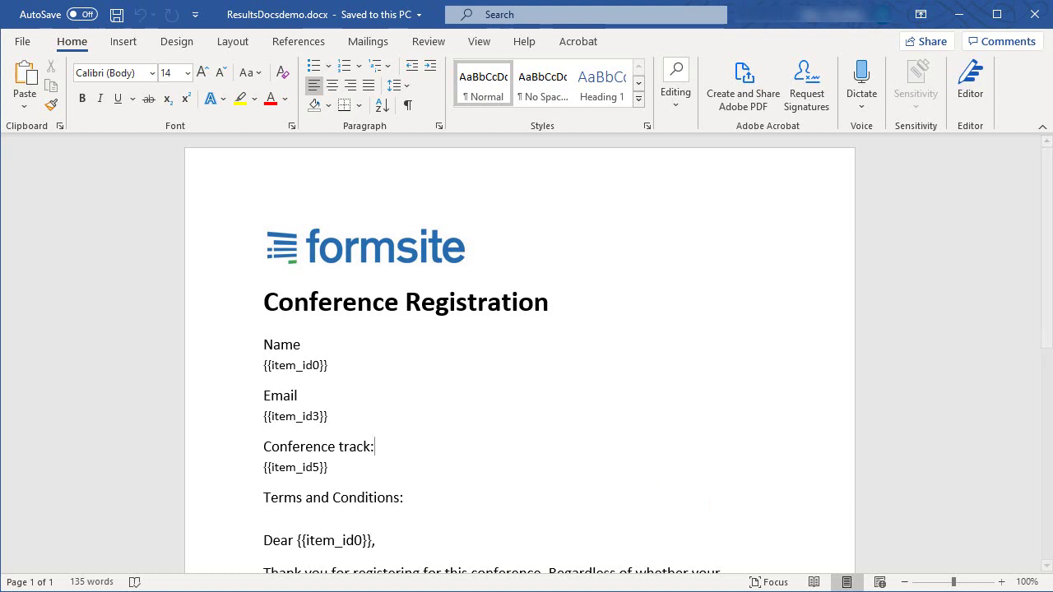
- Close Word and upload ResultsDocsdemo.docx to the account's Files & Images
left_click(1035, 14)
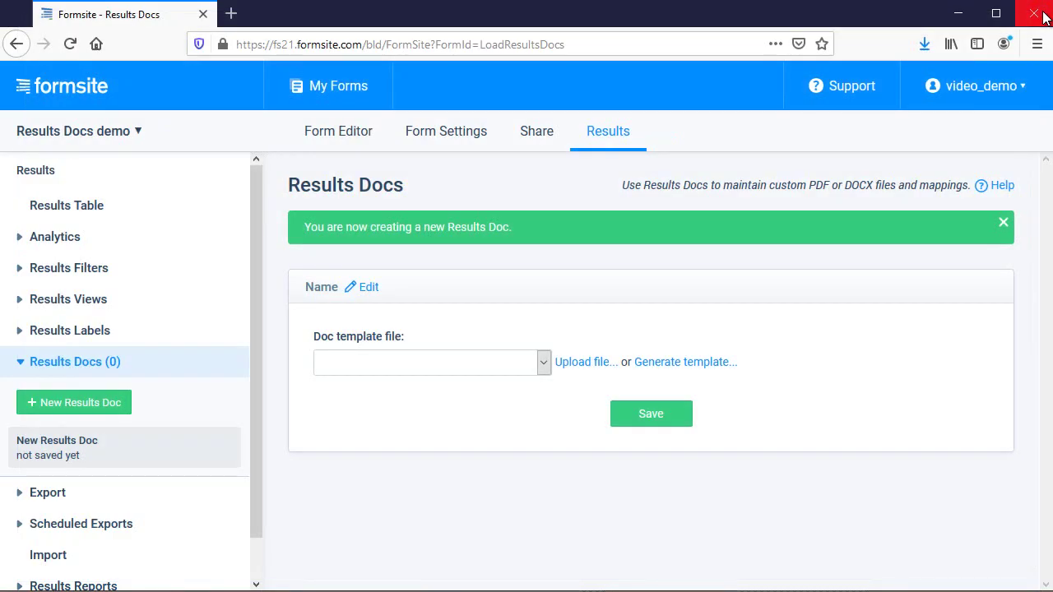
left_click(979, 92)
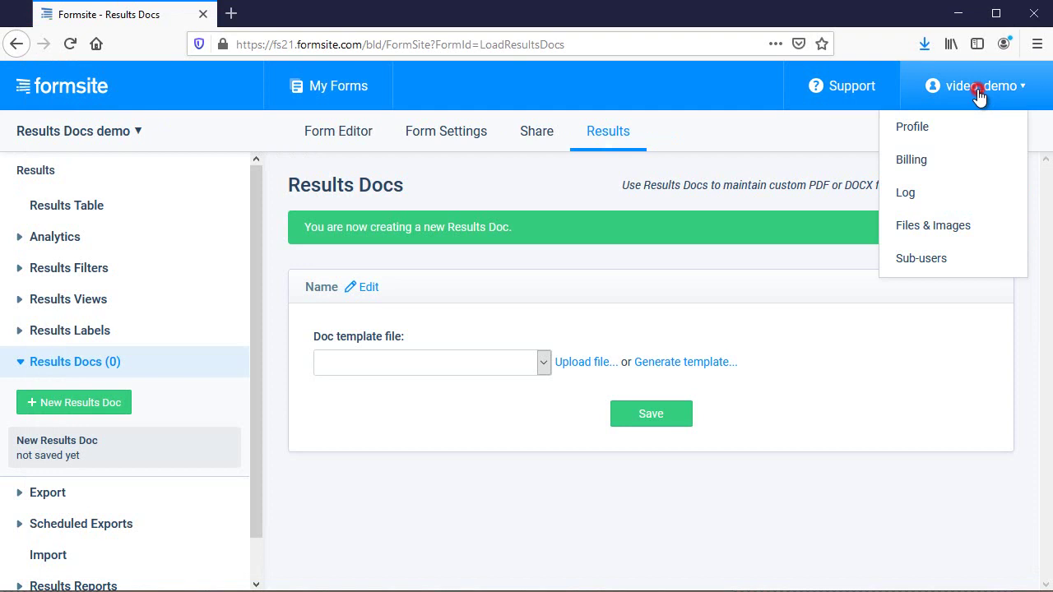
left_click(942, 228)
left_click(954, 299)
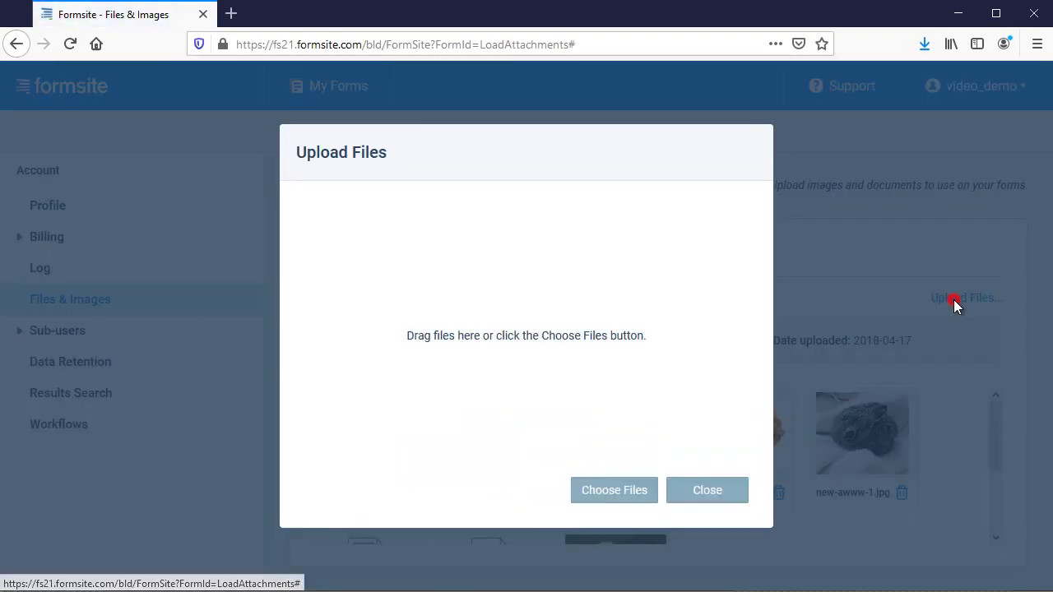
left_click(608, 494)
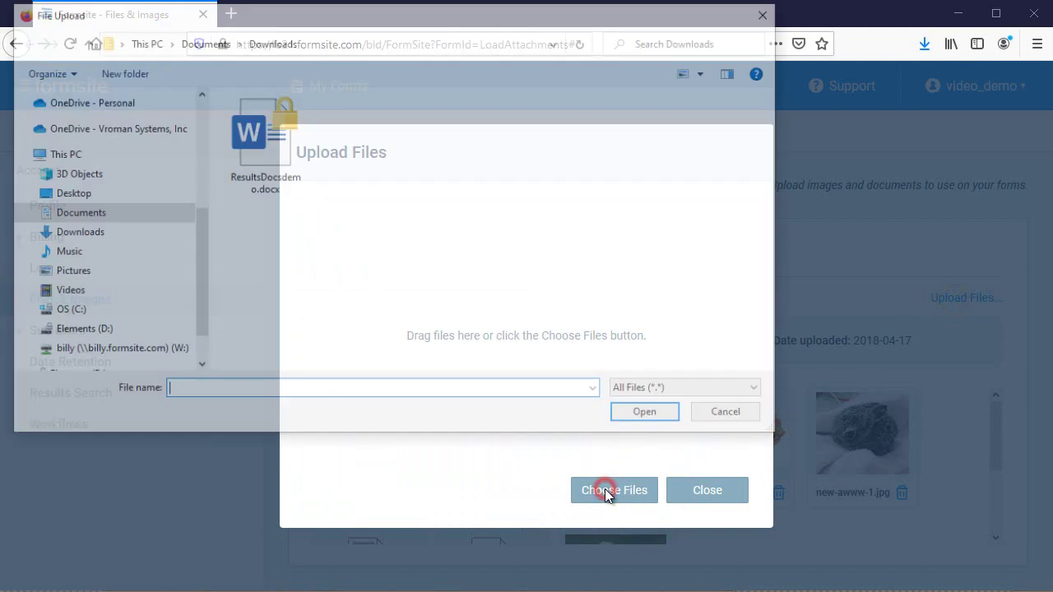
left_click(268, 156)
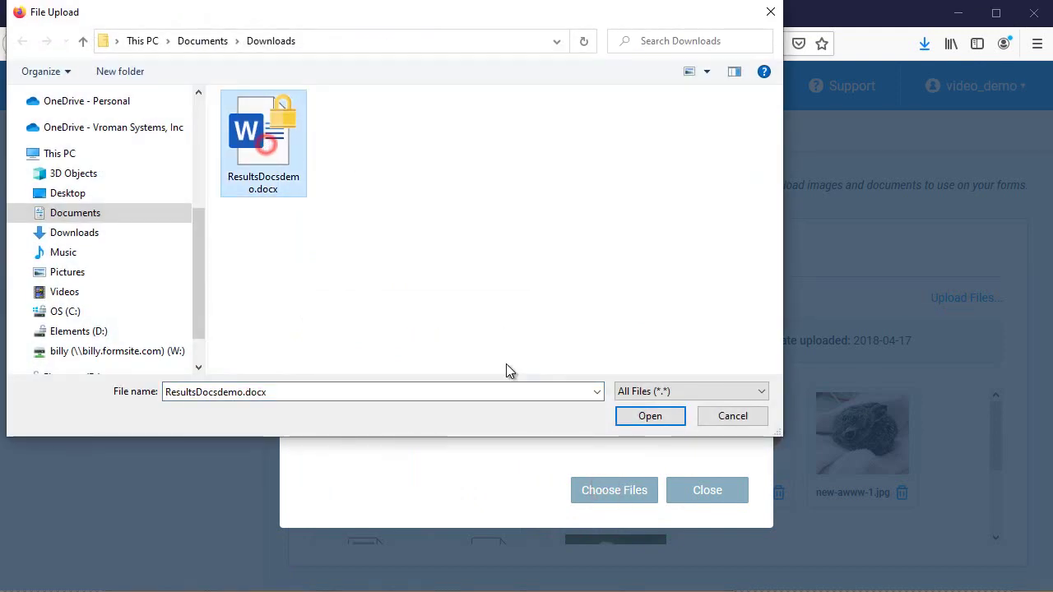
left_click(650, 418)
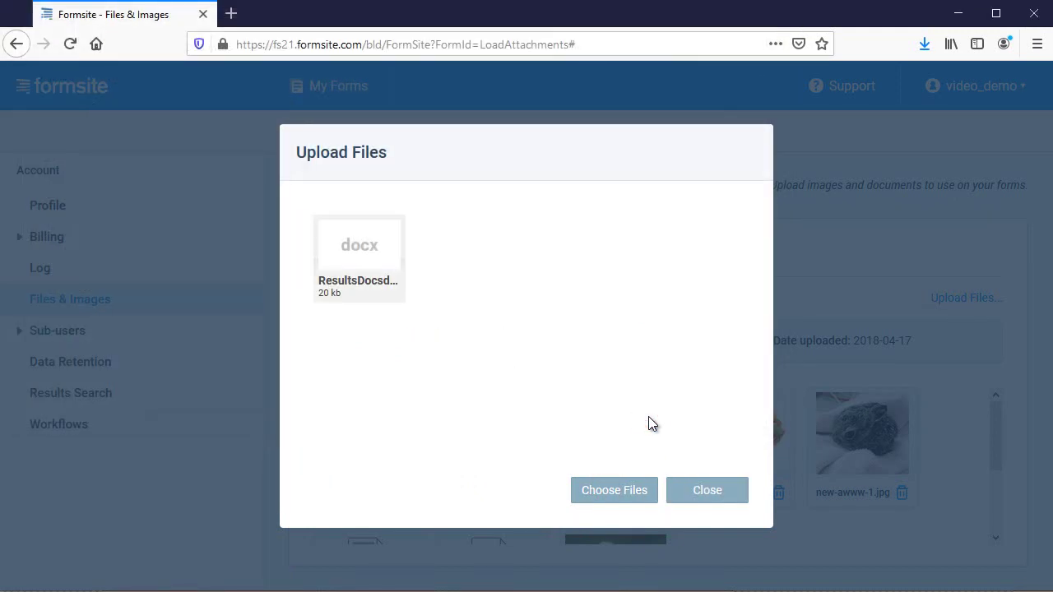
- Save a new Results Doc named 'Word DOCX' using the ResultsDocsdemo.docx template
left_click(700, 491)
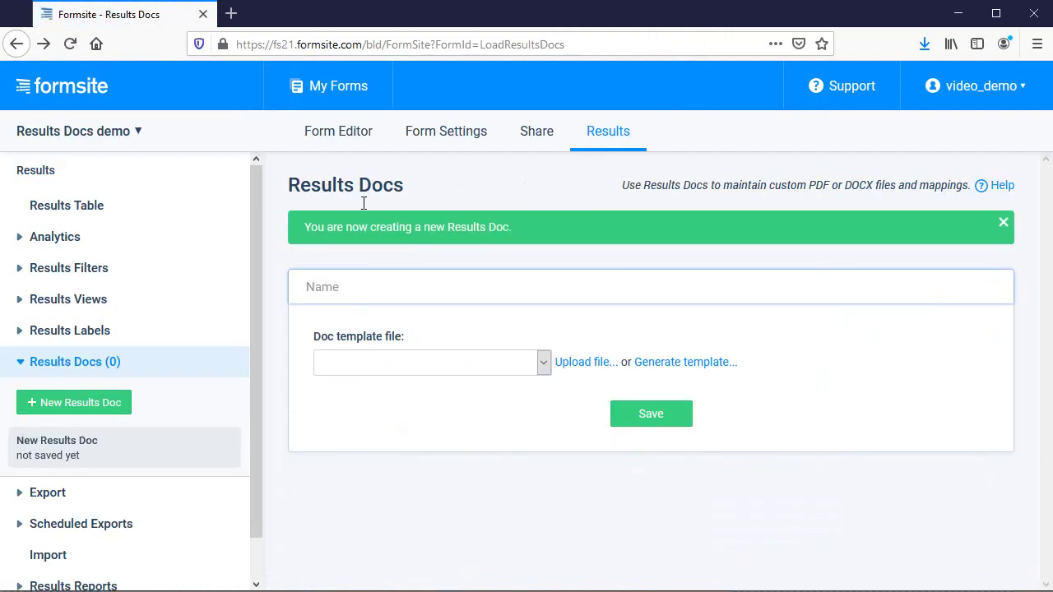
left_click(544, 362)
left_click(535, 435)
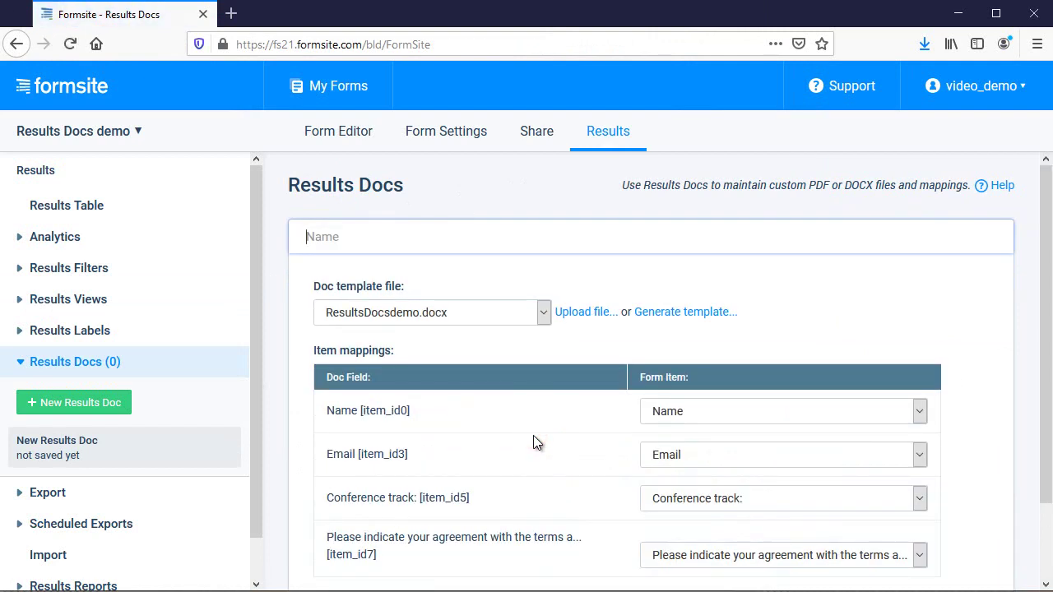
type("Word DOCX")
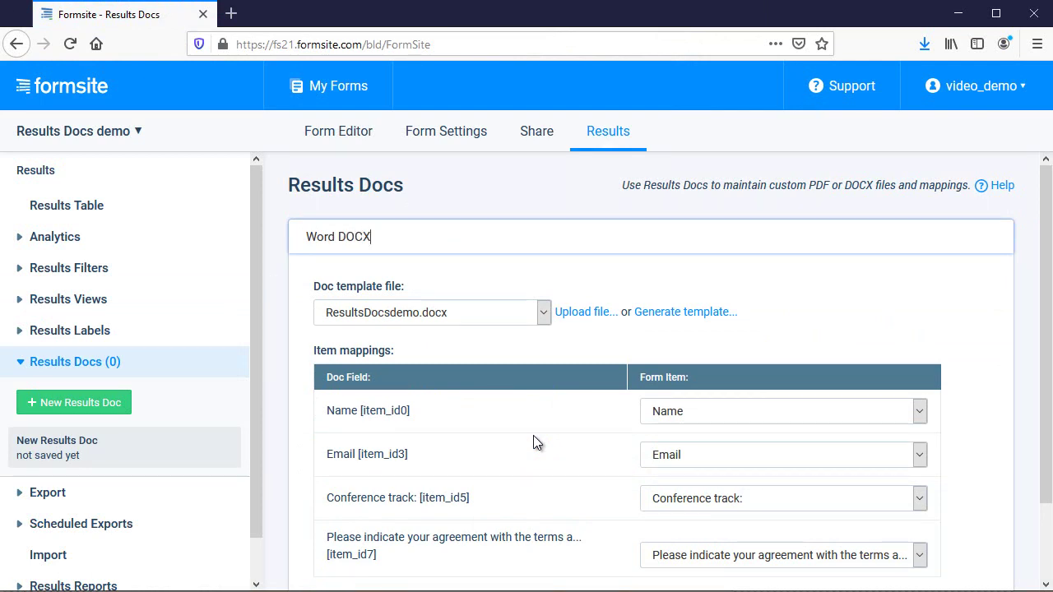
scroll(533, 436, "down", 2)
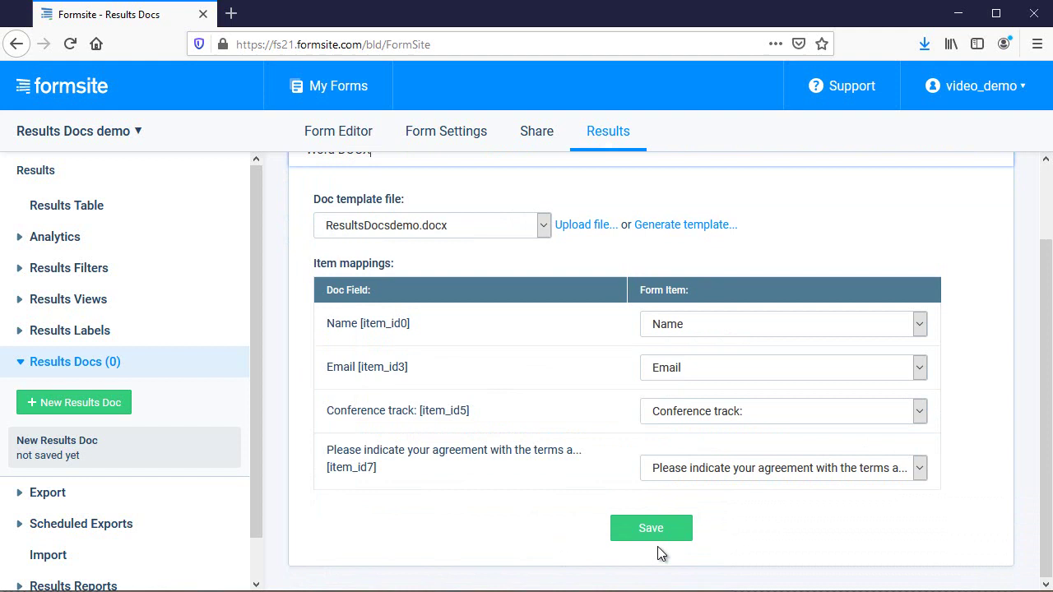
left_click(662, 533)
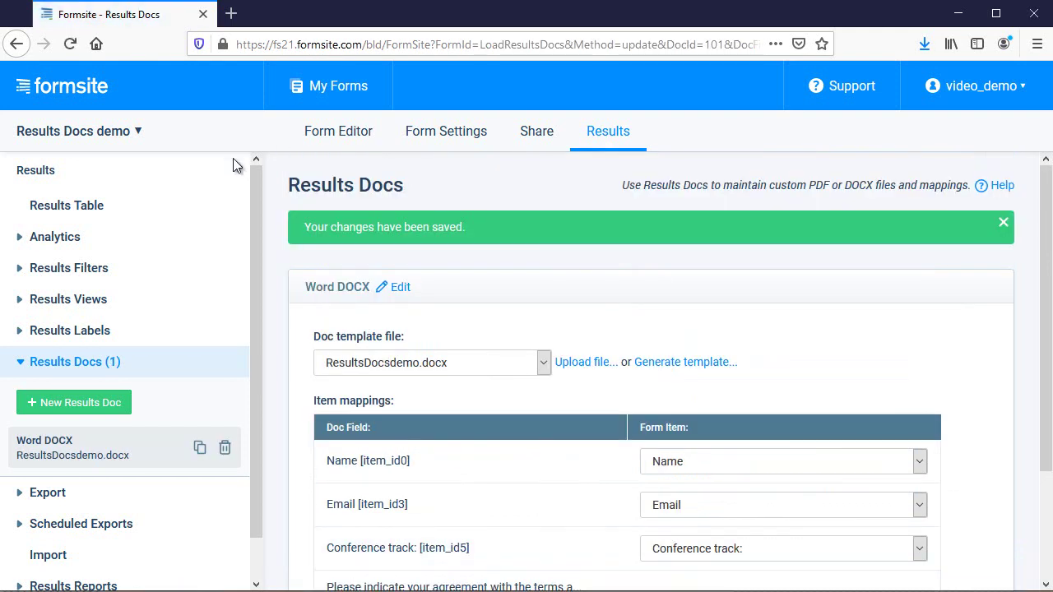
- Export the first result from the Results Table with the Word DOCX Results Doc and open it in Word
left_click(163, 205)
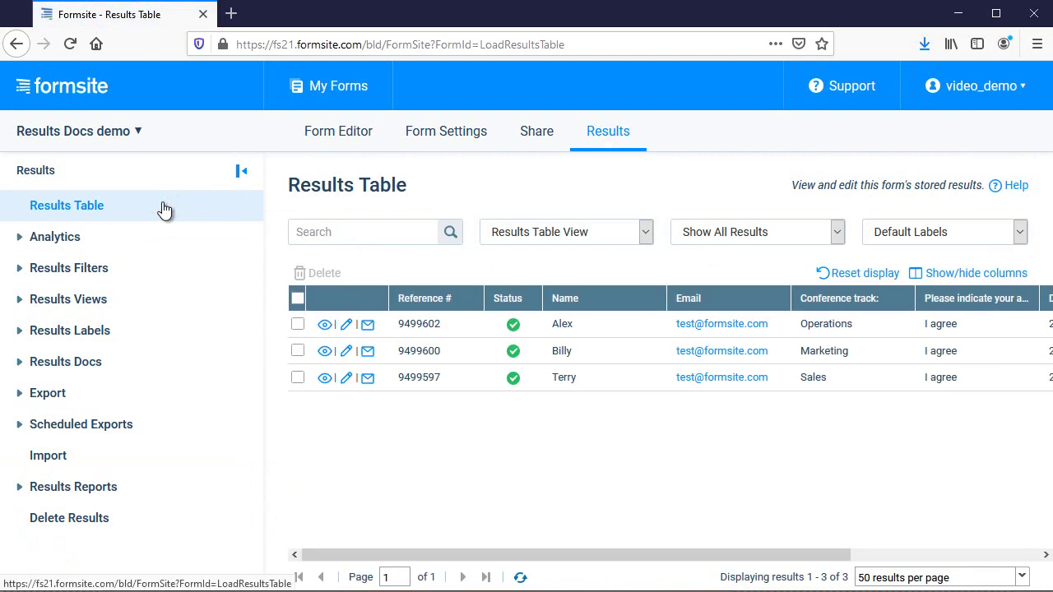
left_click(324, 326)
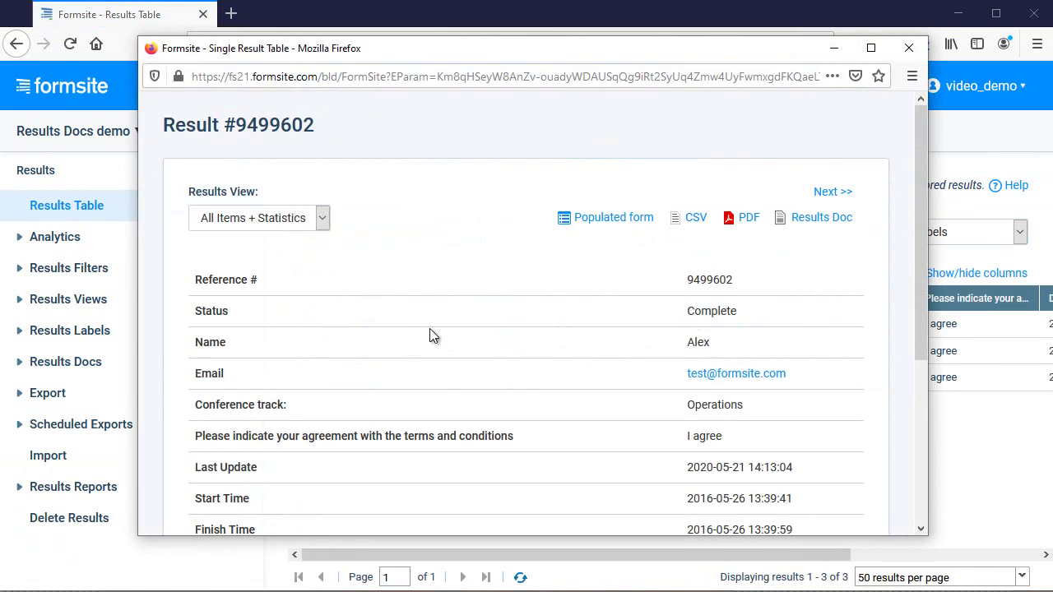
left_click(809, 220)
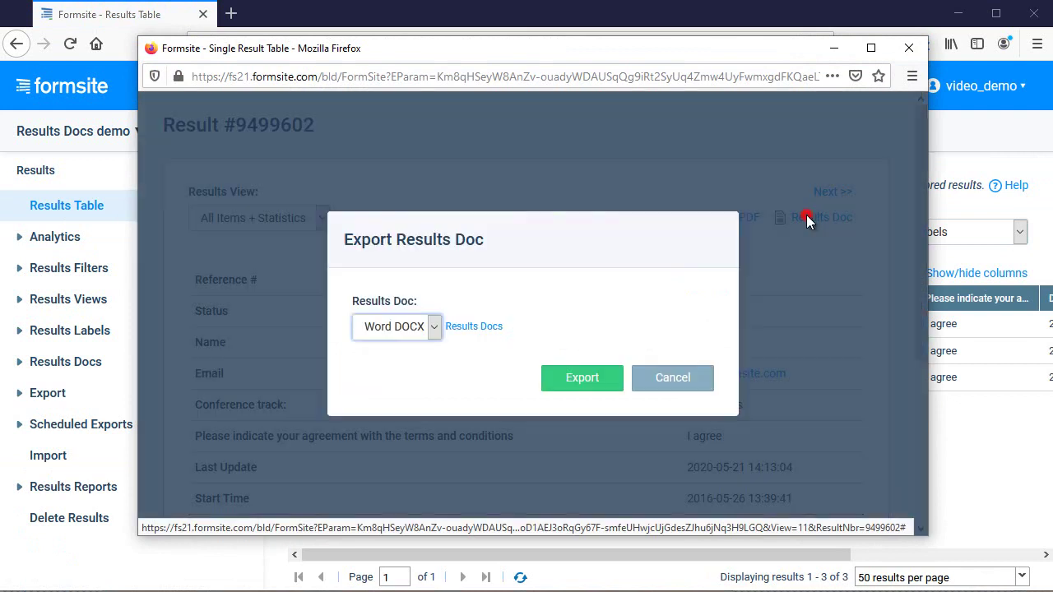
left_click(597, 377)
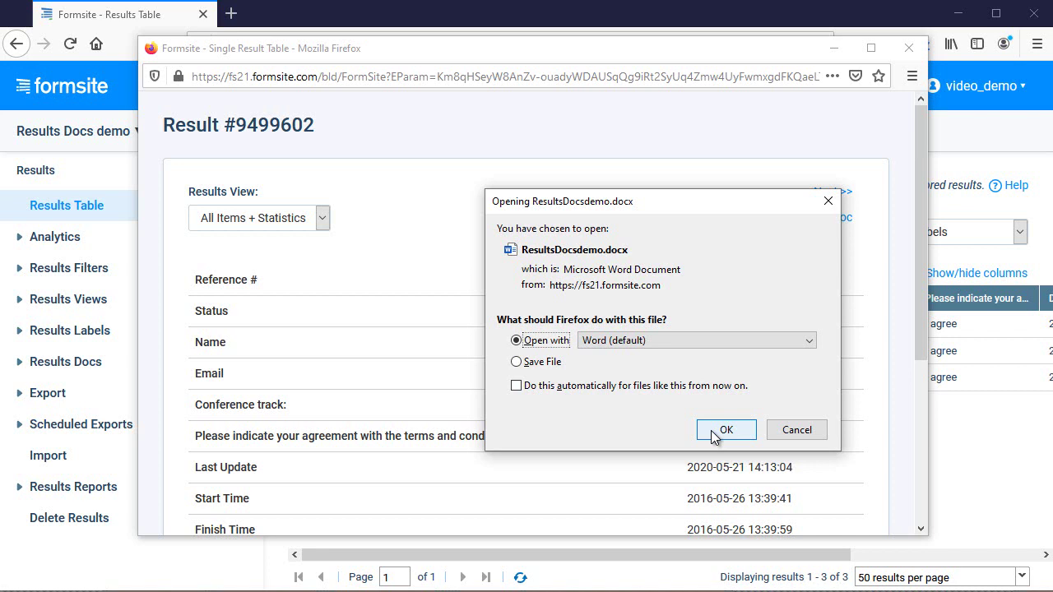
left_click(720, 430)
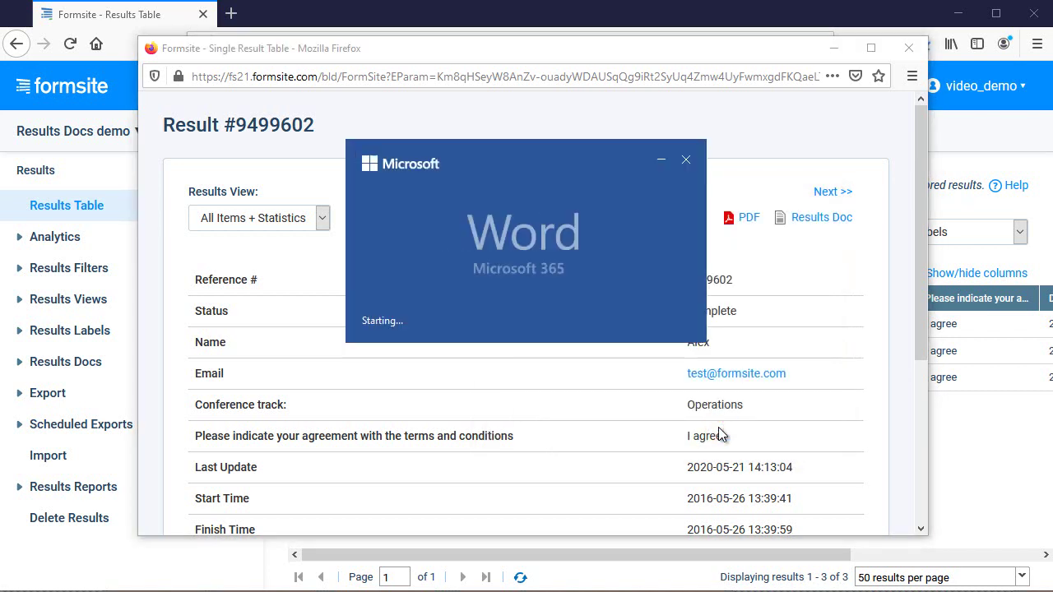
- Check the respondent's name under Name and in the greeting, then close the document
scroll(719, 435, "down", 2)
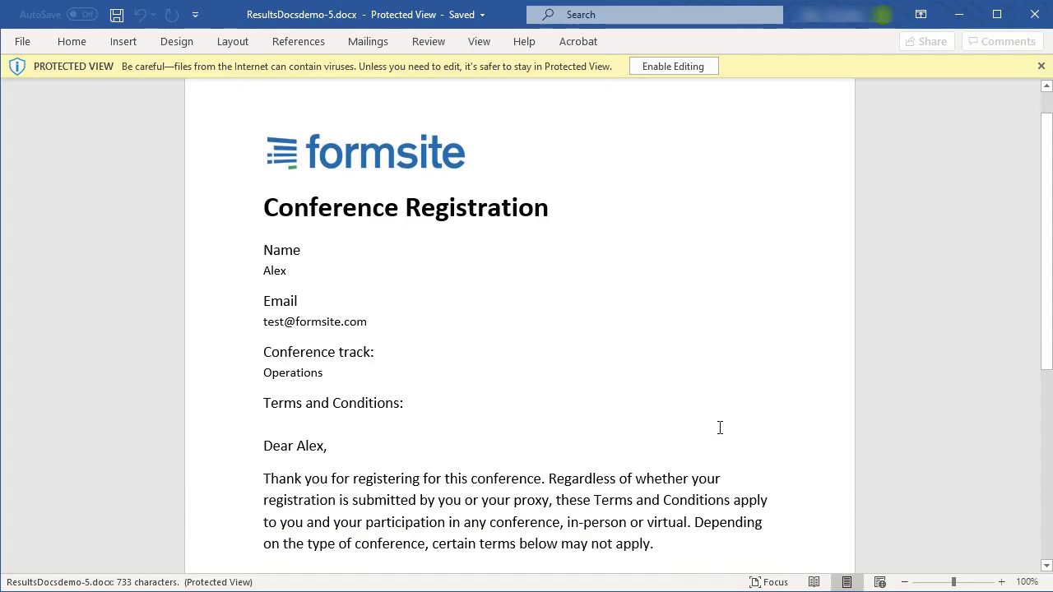
left_click(297, 232)
left_click_drag(297, 232, 228, 233)
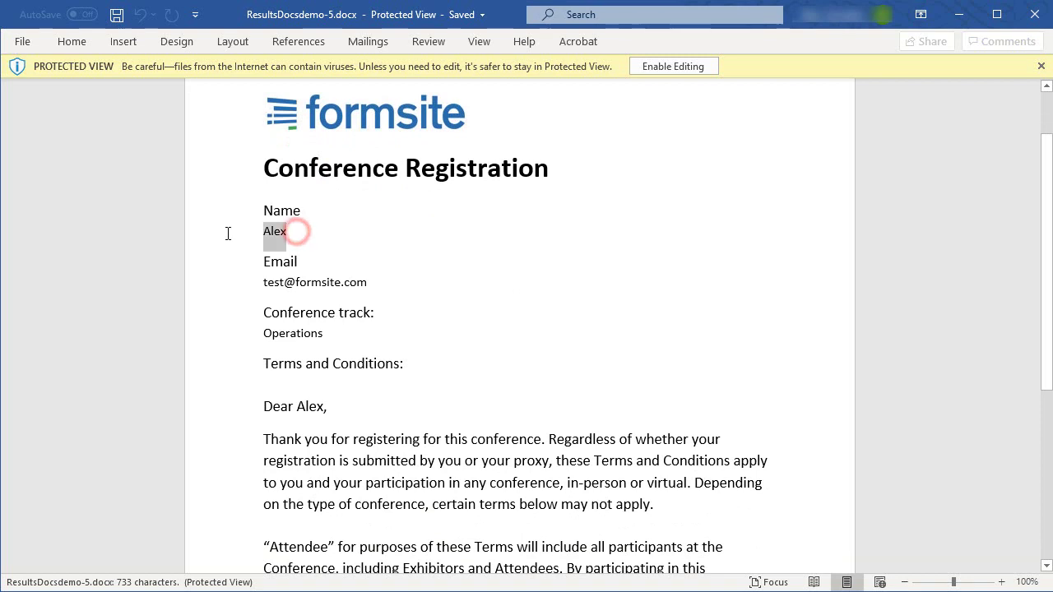
double_click(320, 408)
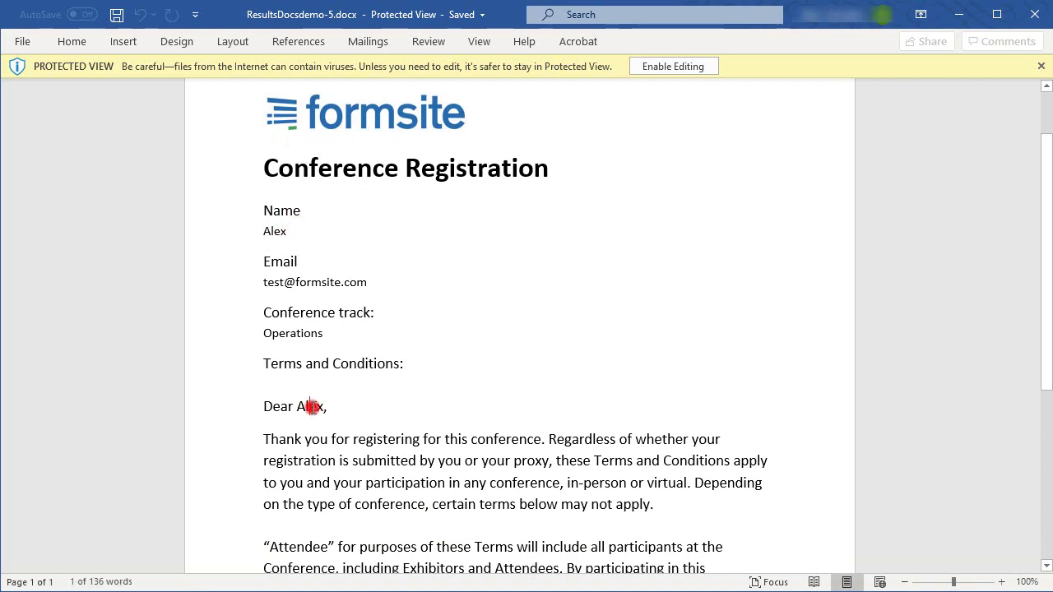
left_click(479, 404)
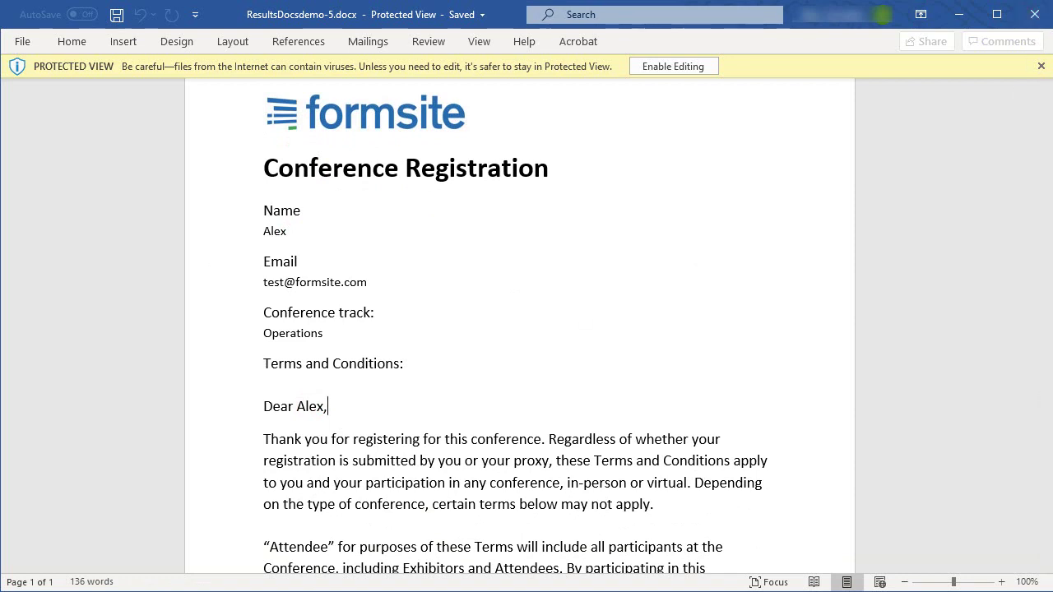
left_click(1035, 21)
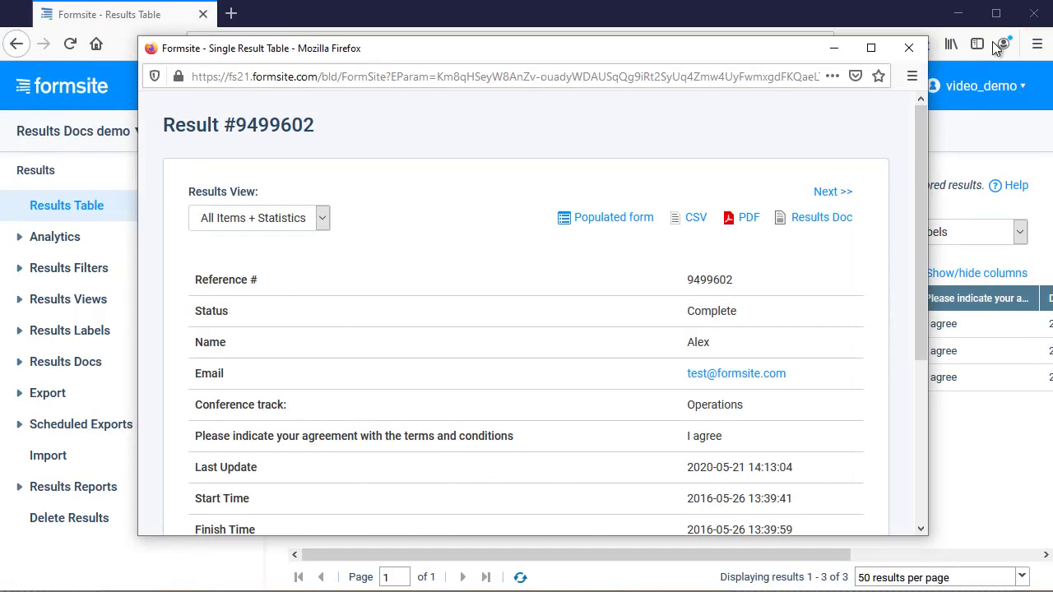
- Change the template title to 'Registration Receipt' and save ResultsDocsdemo.docx
left_click(909, 48)
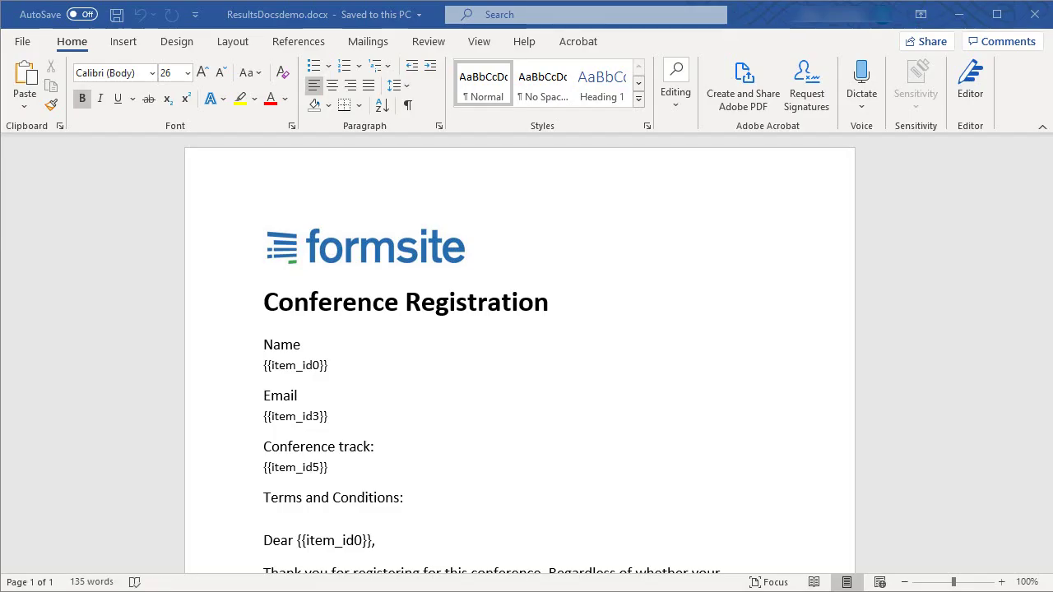
left_click(374, 302)
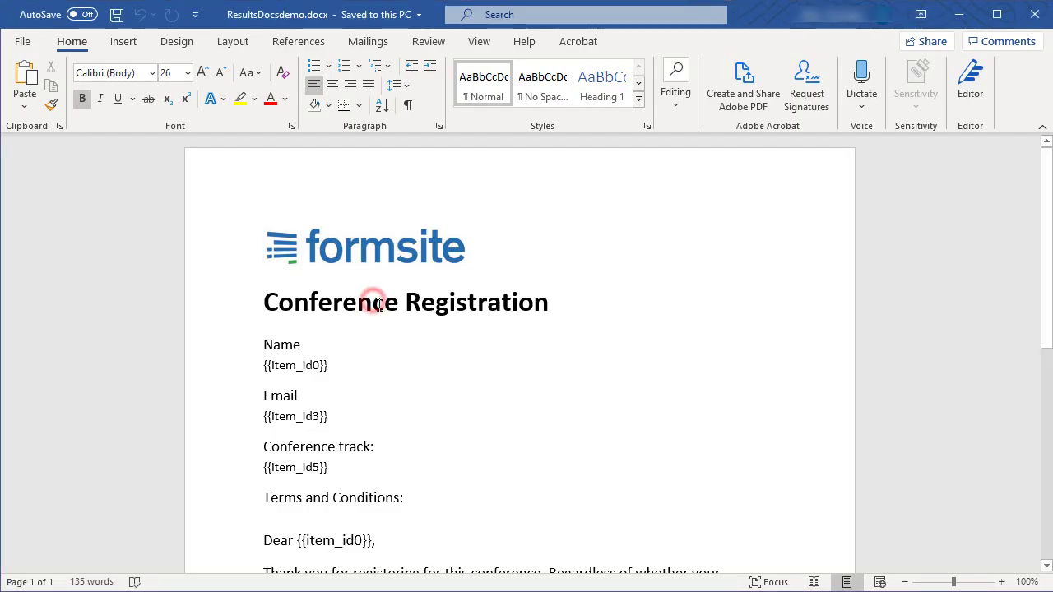
double_click(378, 304)
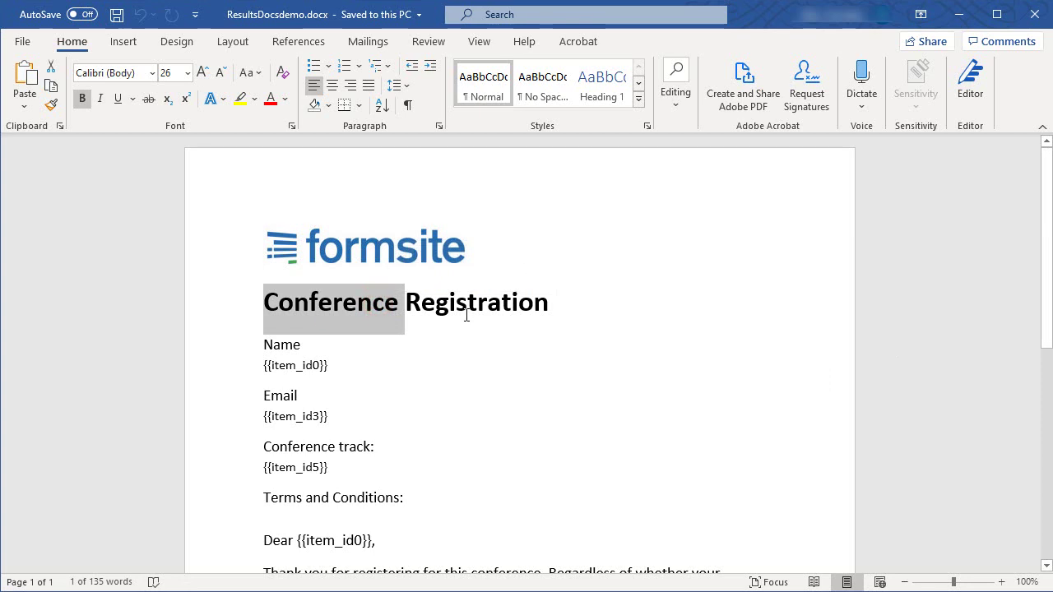
key("Delete")
left_click(466, 315)
type("Re")
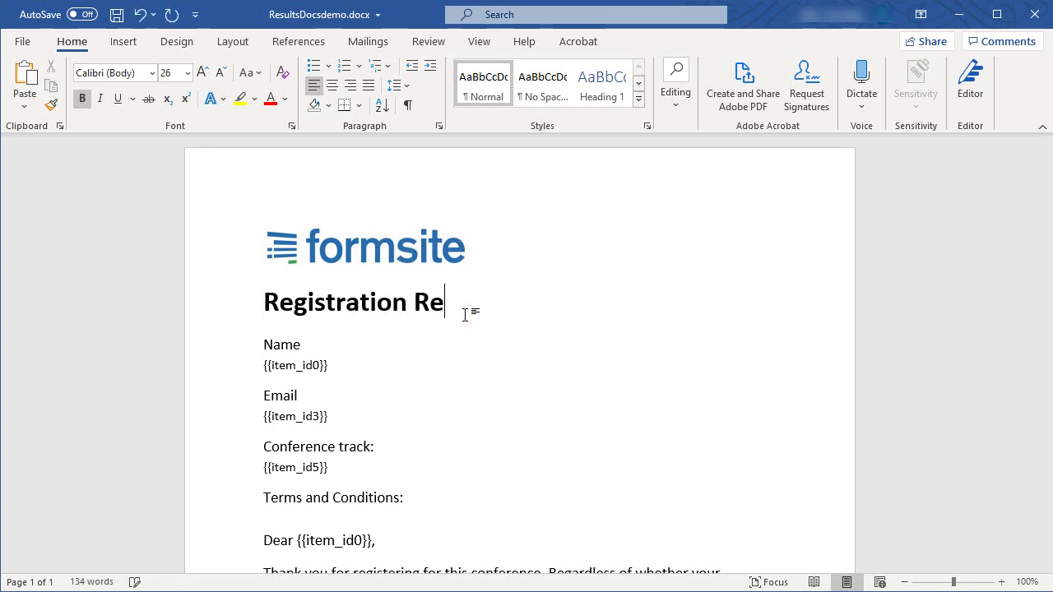
type("ceipt")
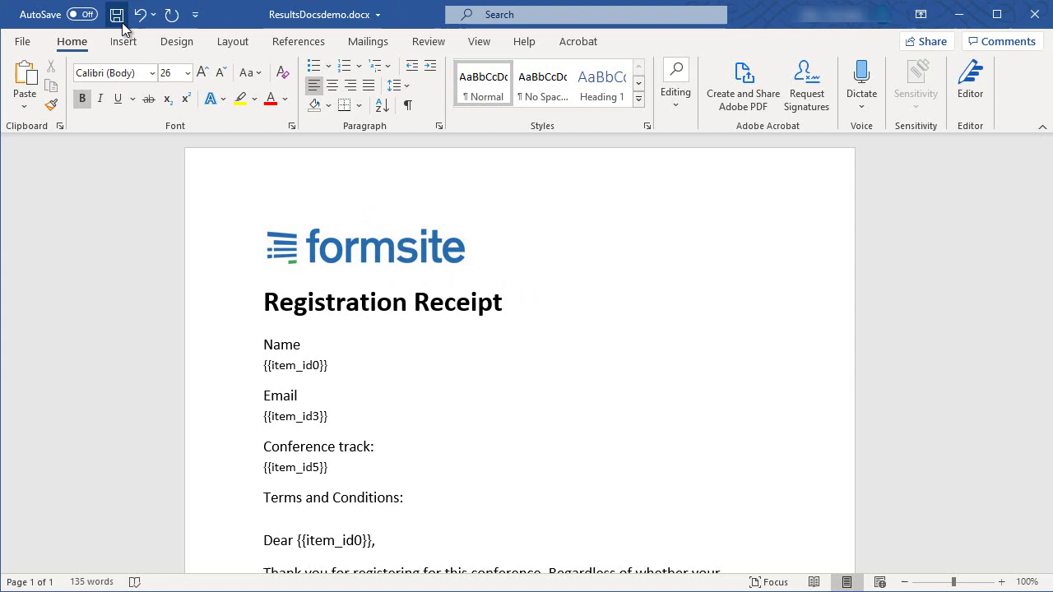
left_click(117, 15)
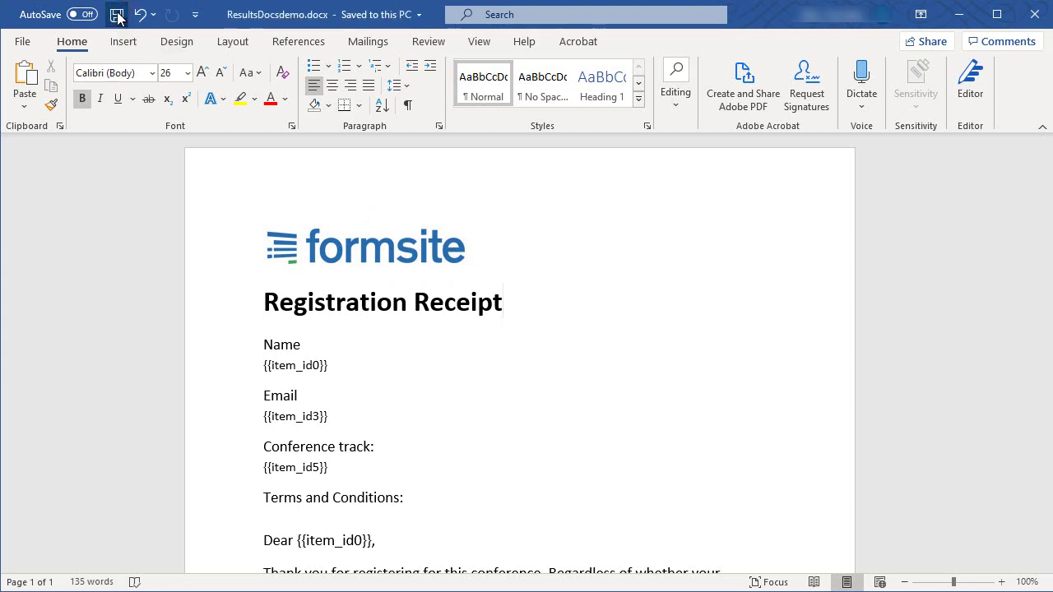
- Close Word, re-upload ResultsDocsdemo.docx to Files & Images, and return to Results Docs
left_click(1035, 16)
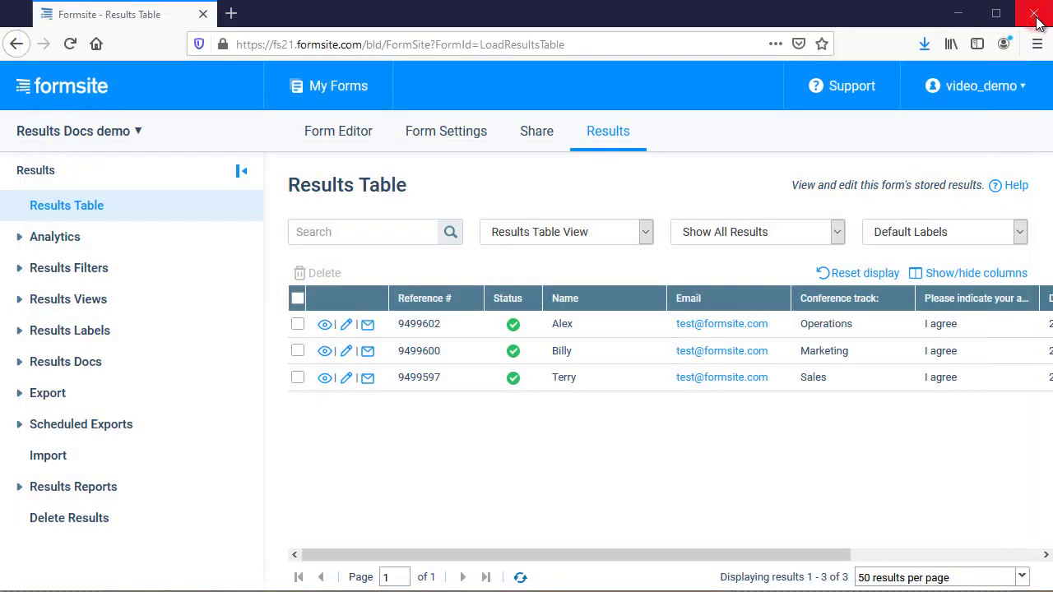
left_click(987, 92)
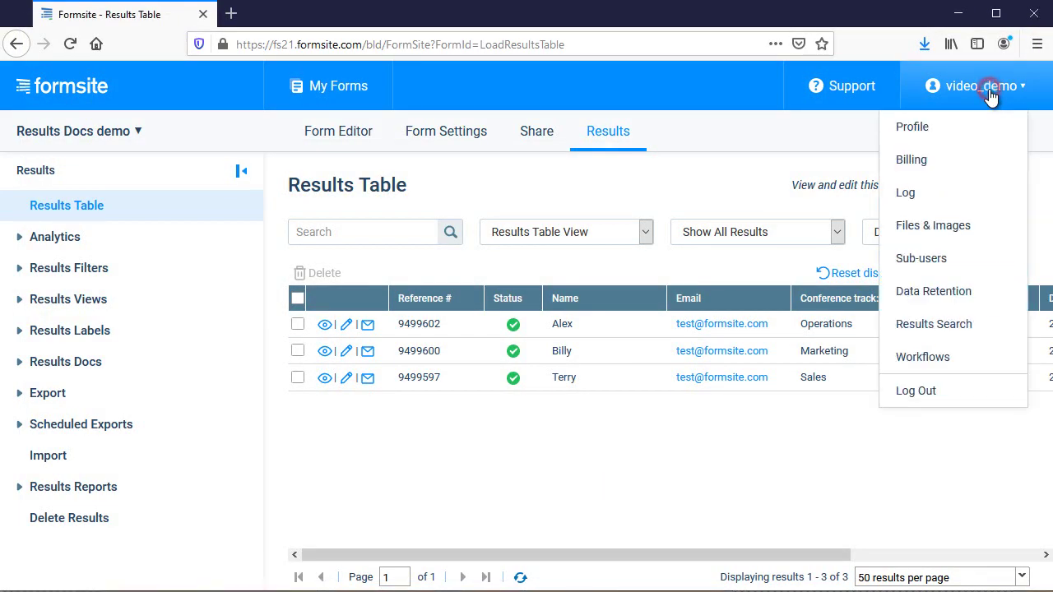
left_click(938, 235)
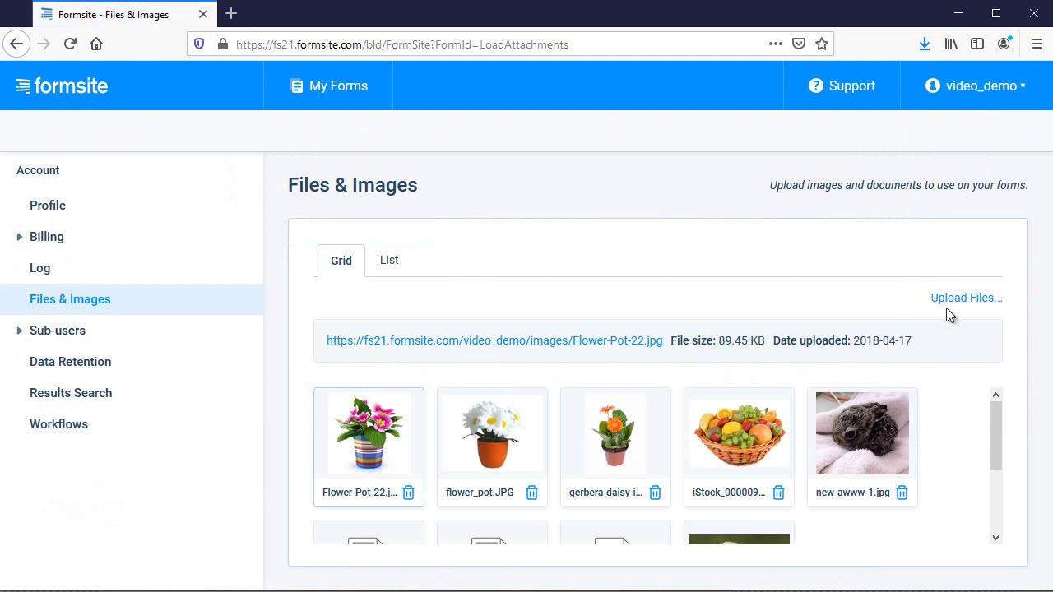
left_click(982, 299)
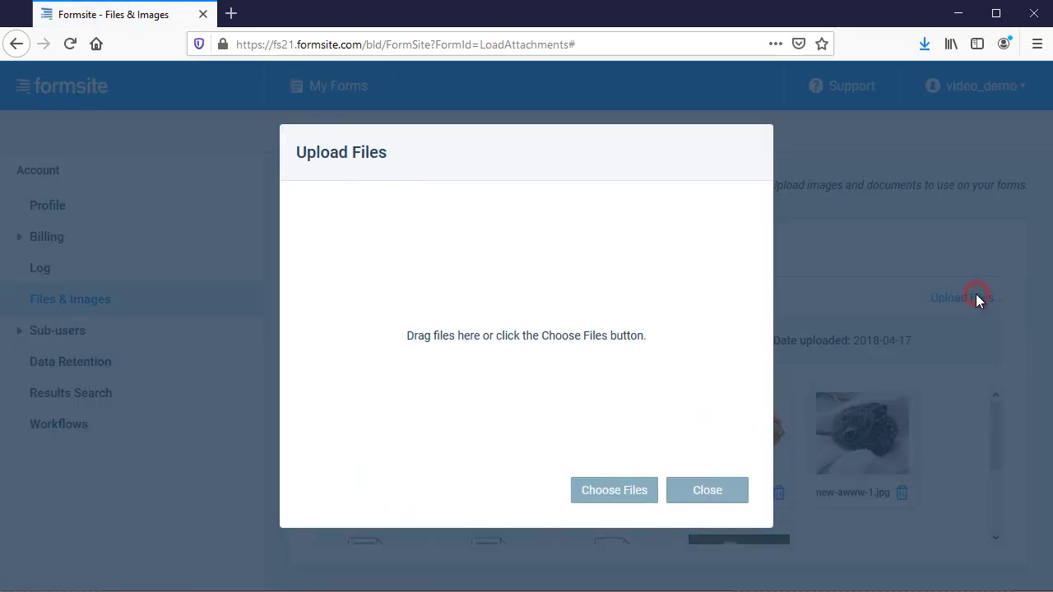
left_click(631, 492)
left_click(301, 155)
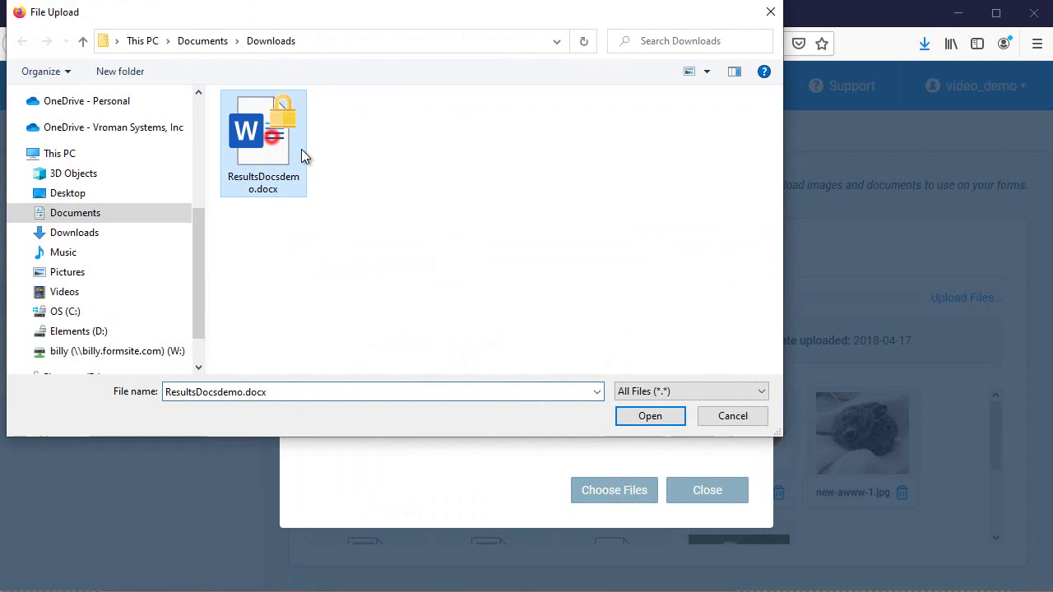
left_click(634, 417)
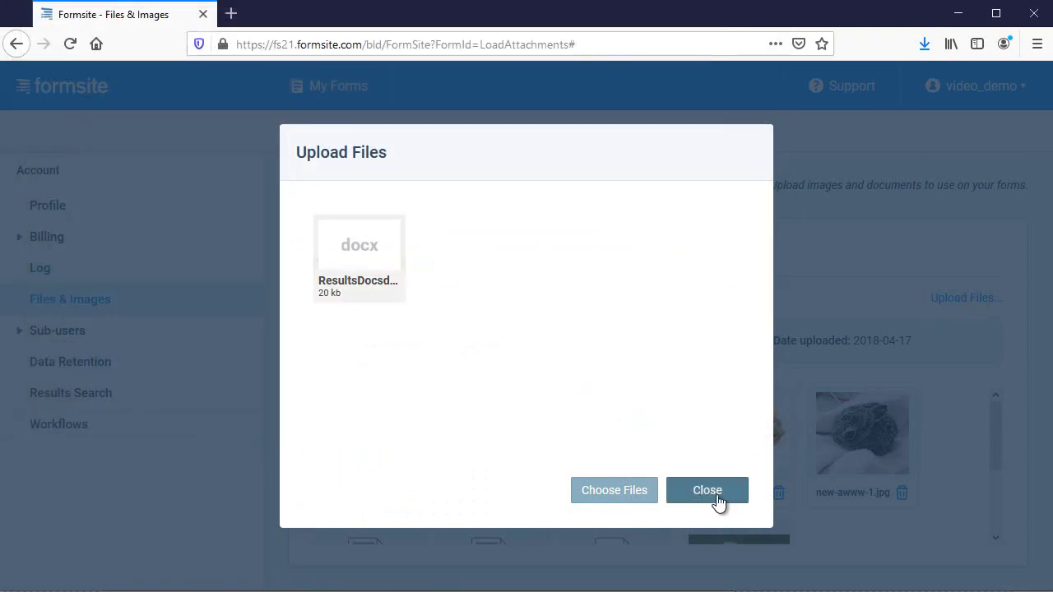
left_click(717, 494)
key("alt+Left")
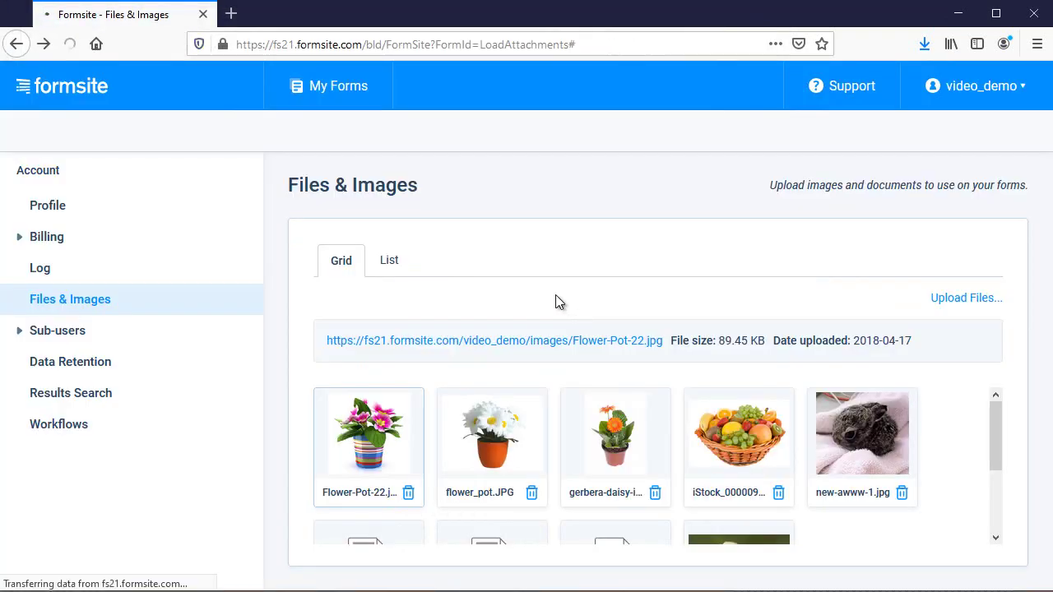
- Re-save the Word DOCX Results Doc with the updated template, then view the Results Table
left_click(33, 453)
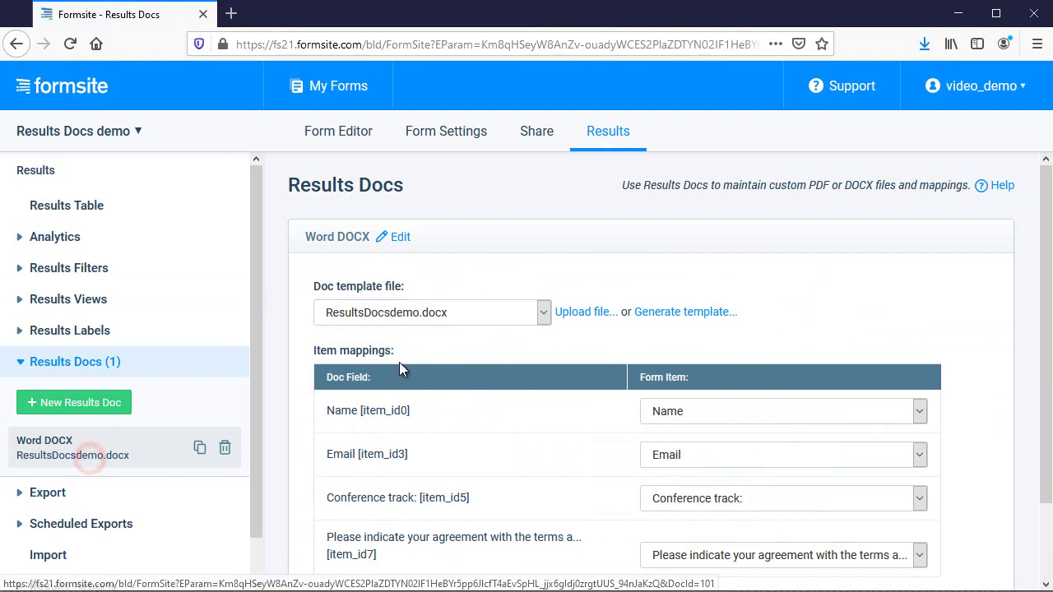
scroll(556, 356, "down", 2)
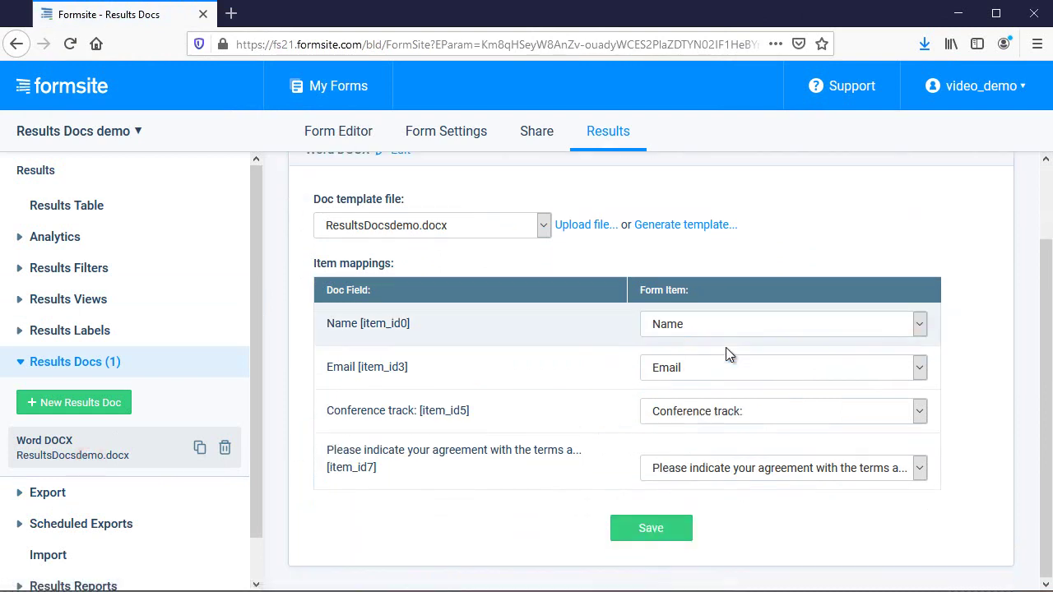
left_click(657, 533)
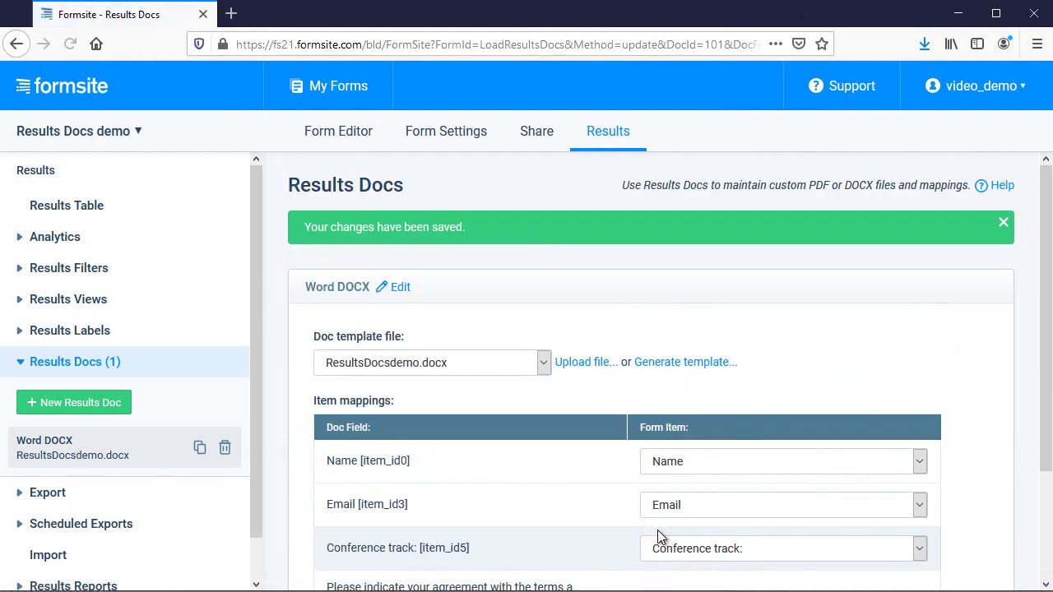
left_click(121, 210)
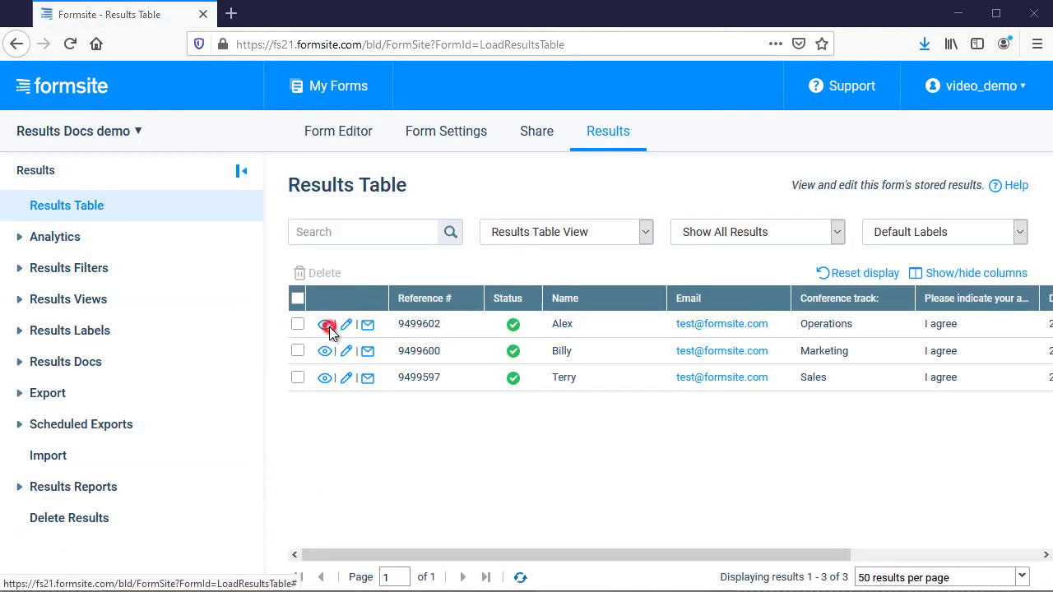
- Export result #9499602 as ResultsDocsdemo.docx through the Word results doc and open it in Word
left_click(327, 325)
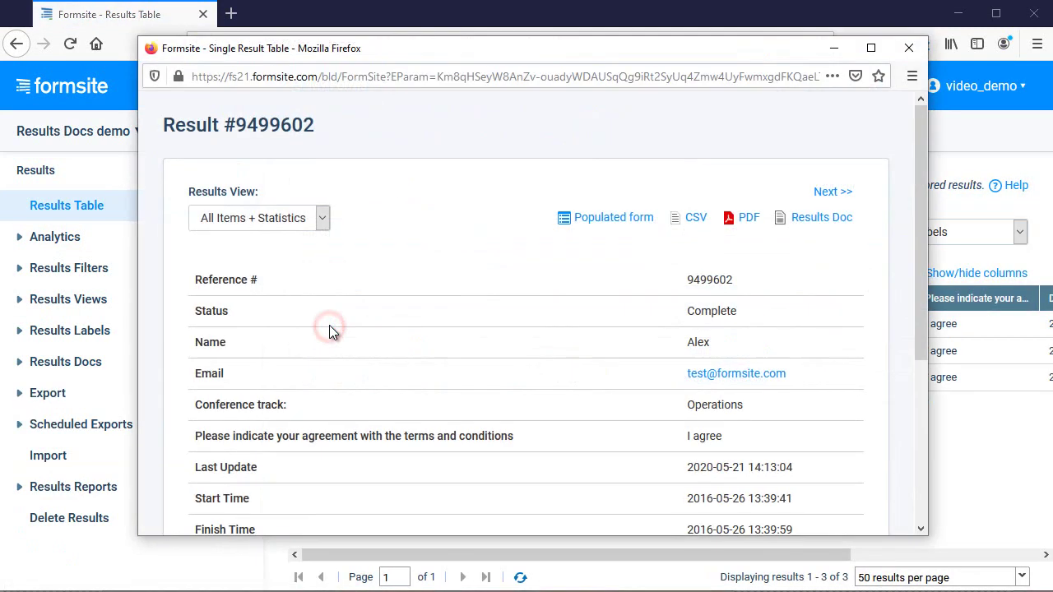
left_click(813, 216)
left_click(593, 376)
left_click(736, 433)
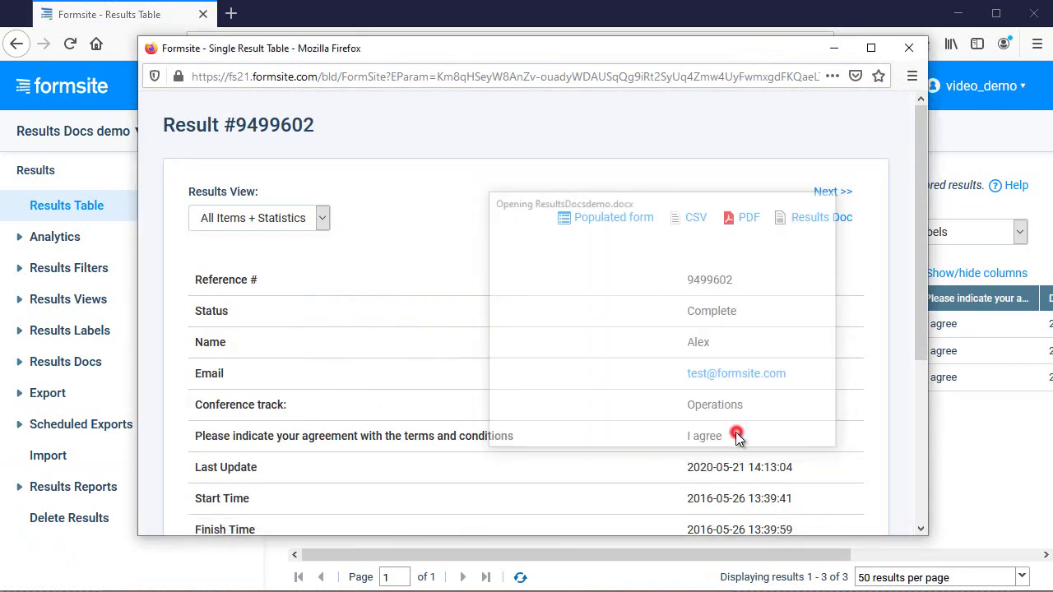